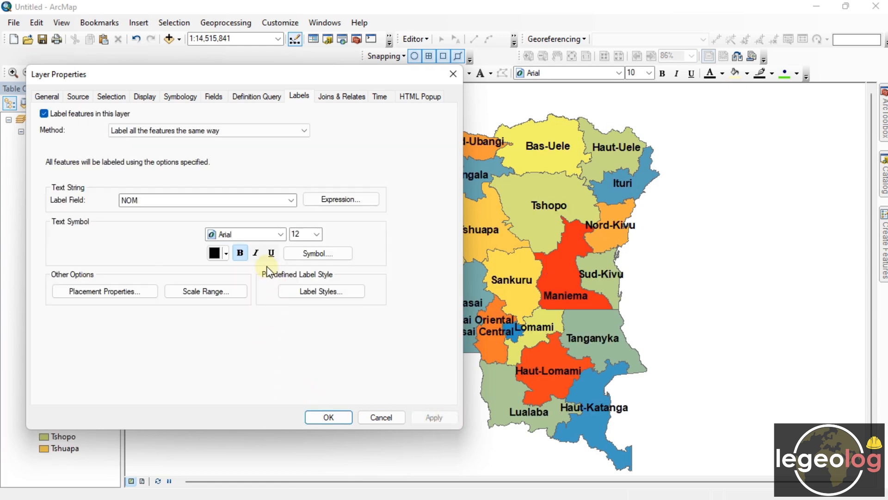
Set the province labels' font size to 10 and apply the change to the map.
left_click(316, 233)
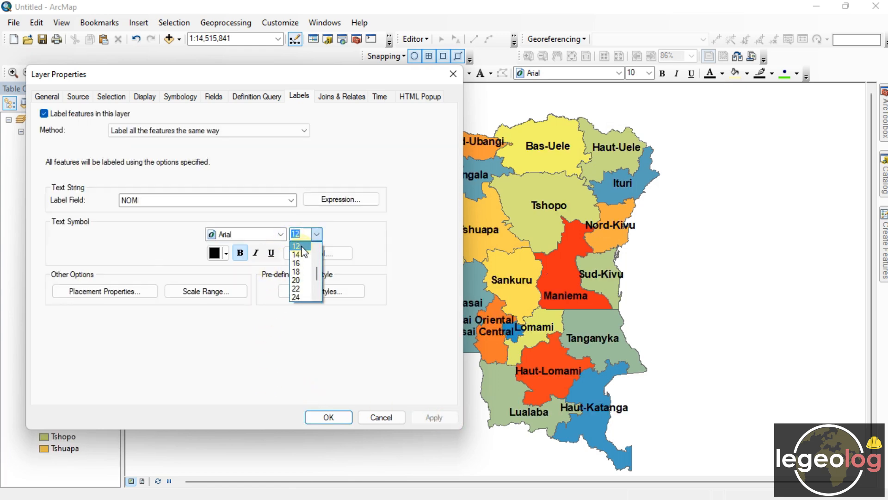
left_click(299, 252)
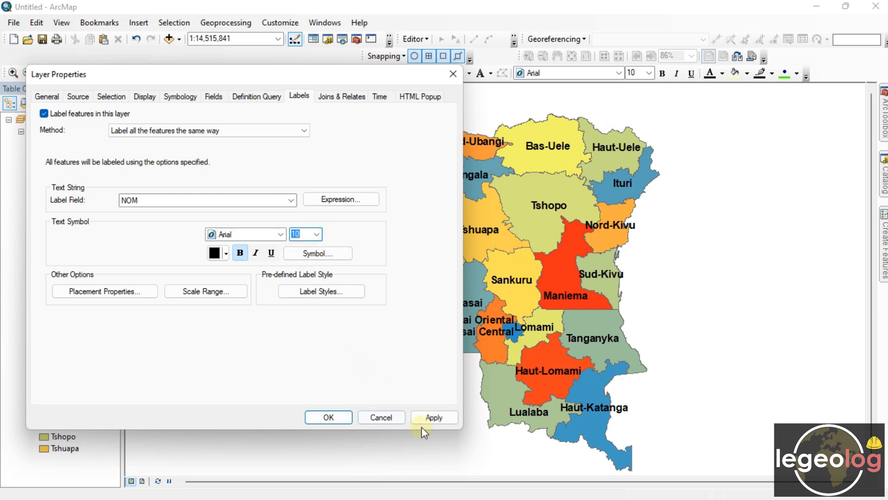
left_click(433, 418)
left_click_drag(300, 81, 259, 85)
Set the label placement to Always straight with one label per feature, and apply it to the layer.
left_click(79, 291)
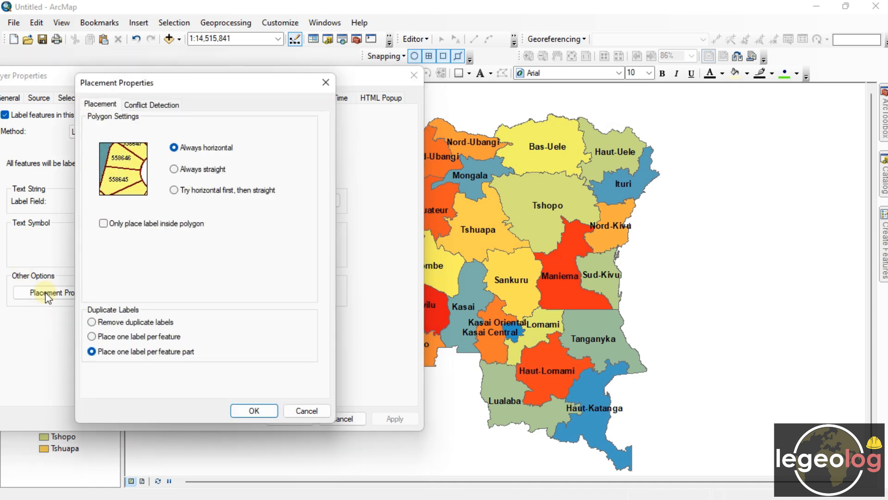
left_click(194, 173)
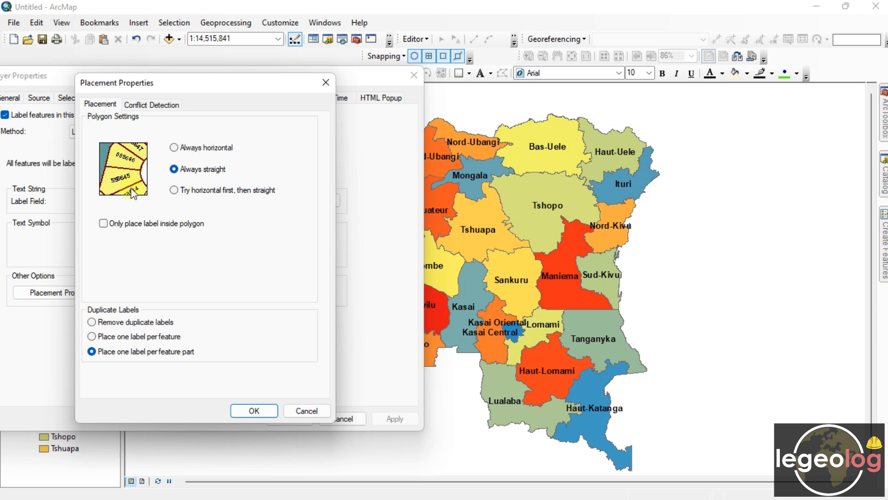
left_click(125, 321)
left_click(124, 337)
left_click(253, 410)
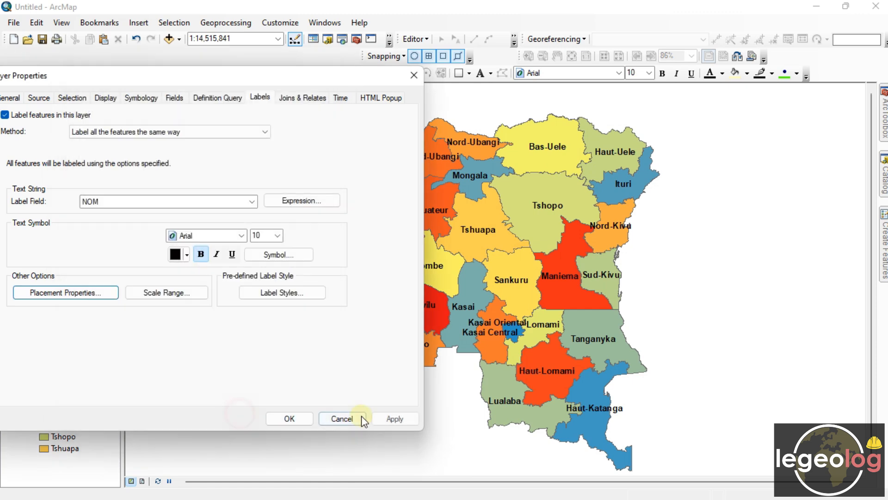
left_click(393, 419)
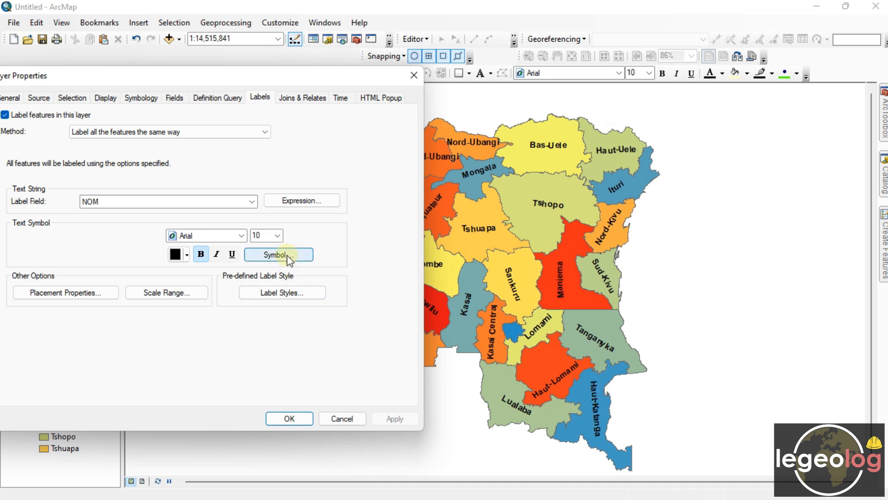
left_click(291, 292)
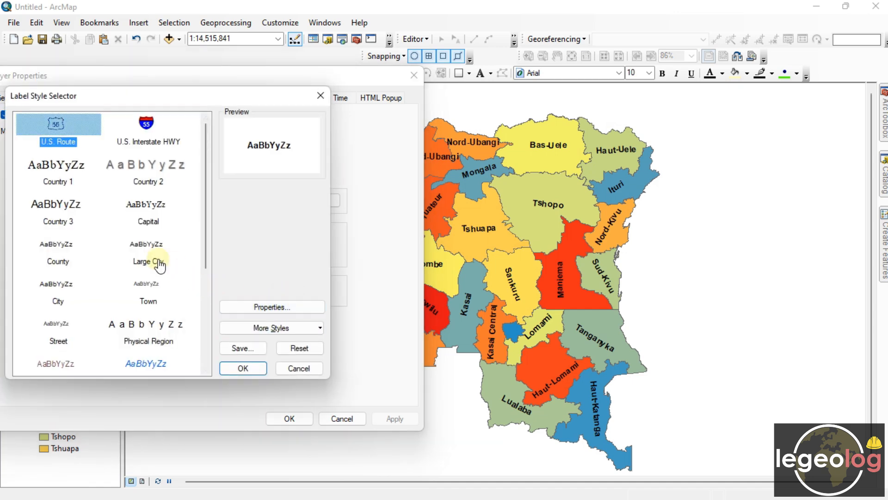
scroll(159, 264, "down", 3)
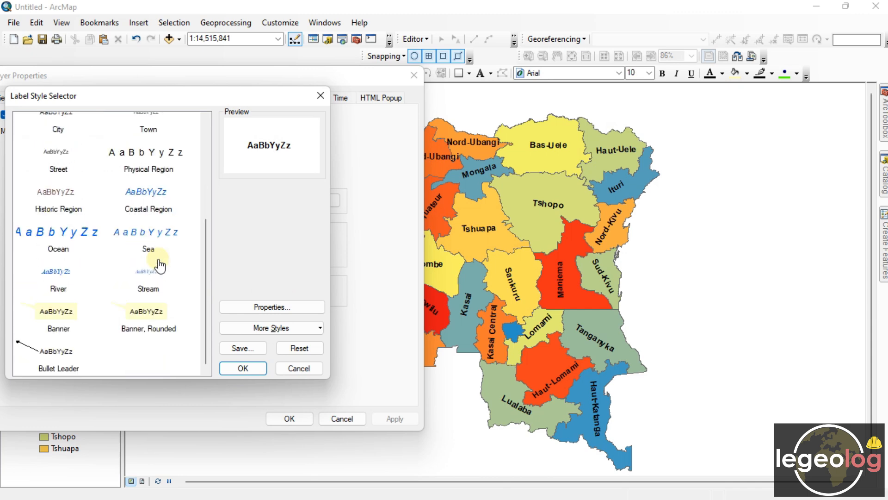
scroll(158, 259, "up", 5)
left_click(237, 308)
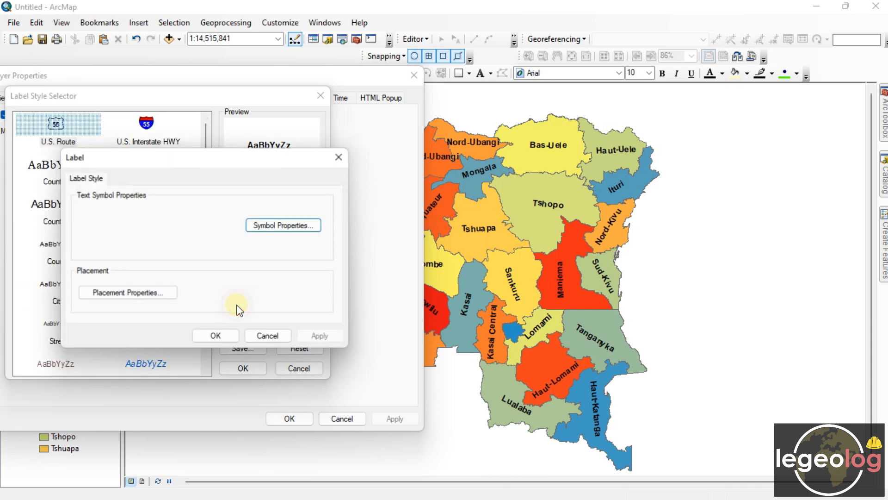
left_click(148, 292)
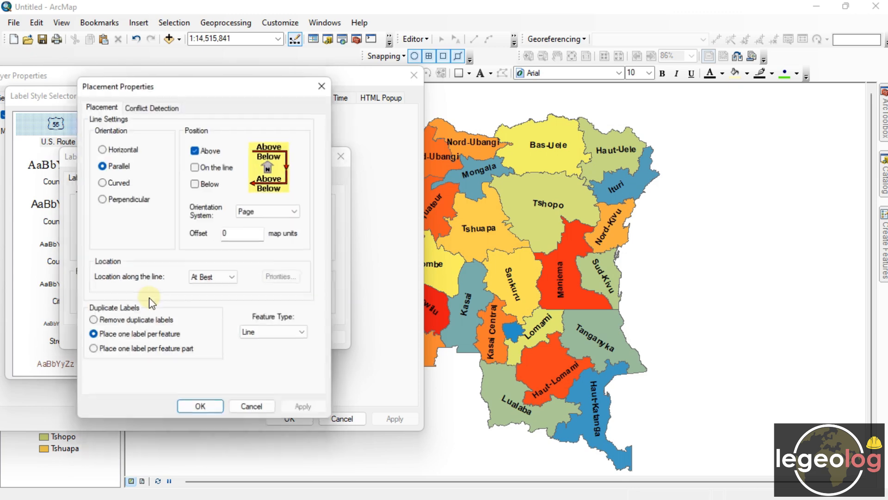
left_click(111, 183)
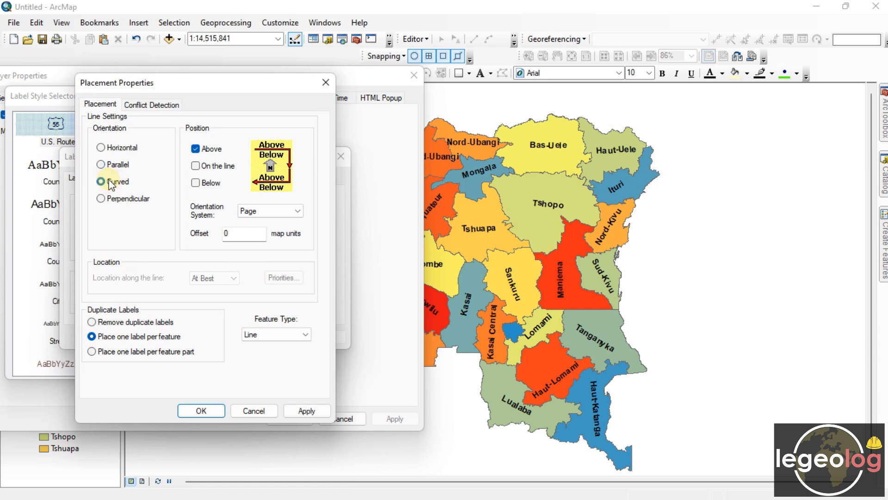
left_click(108, 168)
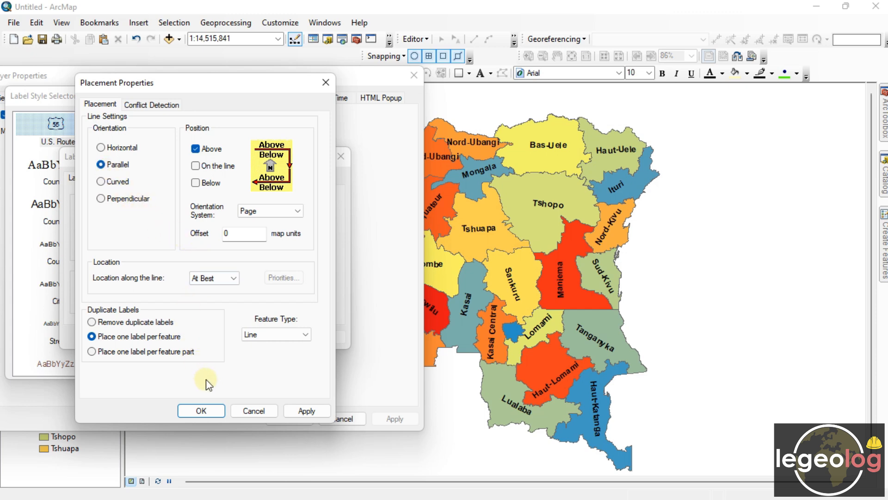
left_click(259, 410)
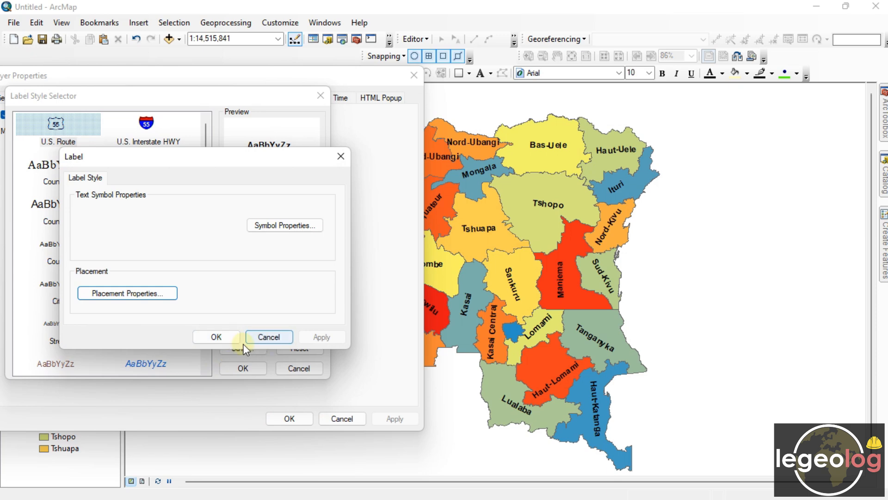
left_click(260, 340)
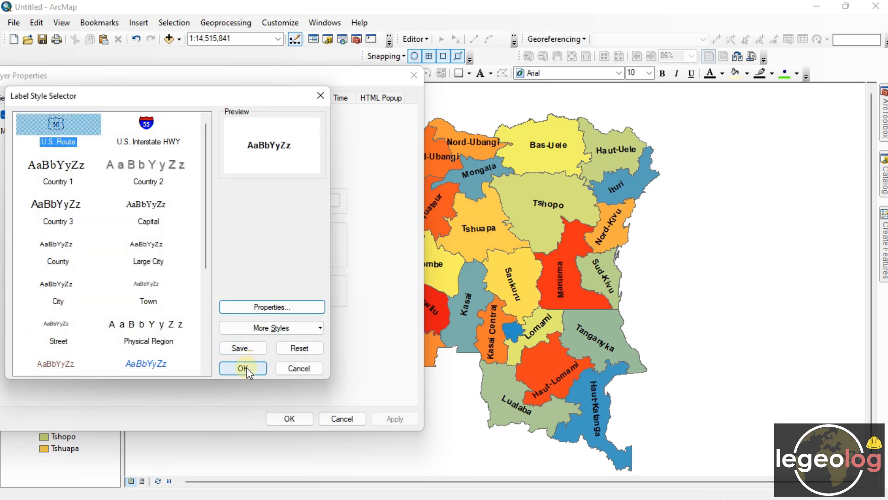
left_click(291, 371)
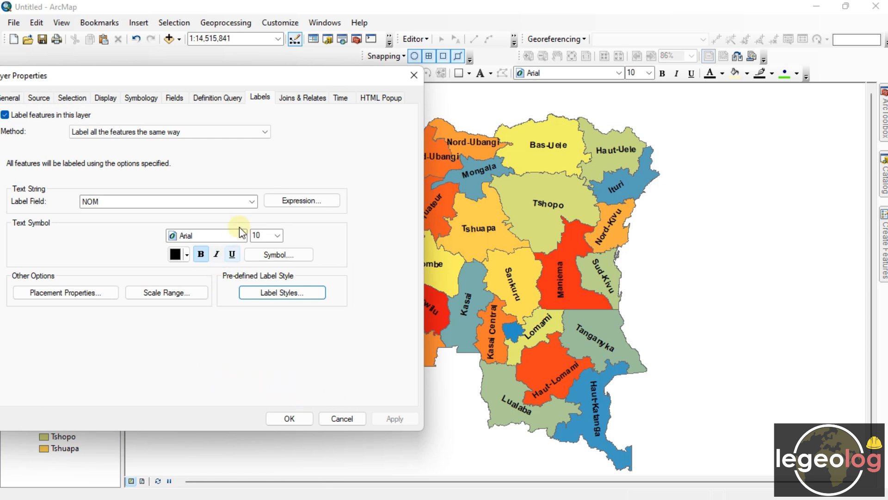
Add a Halo mask to the province labels' text symbol and apply it to the map.
left_click(268, 252)
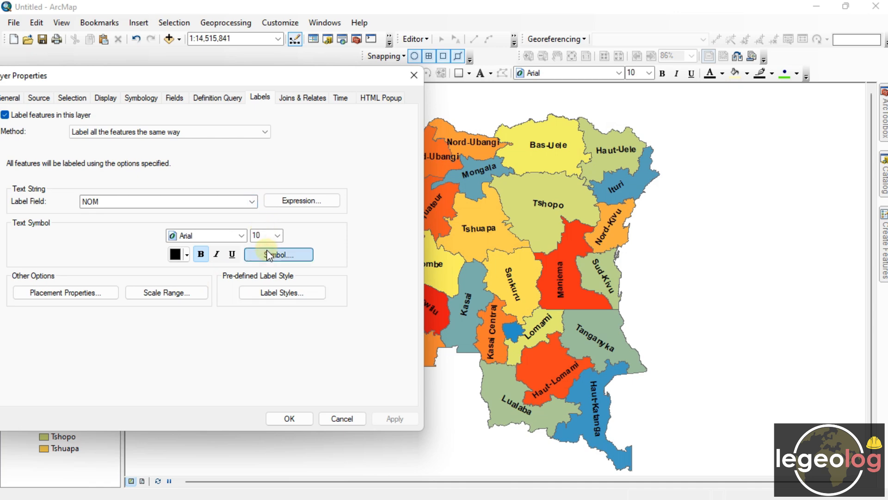
left_click(276, 299)
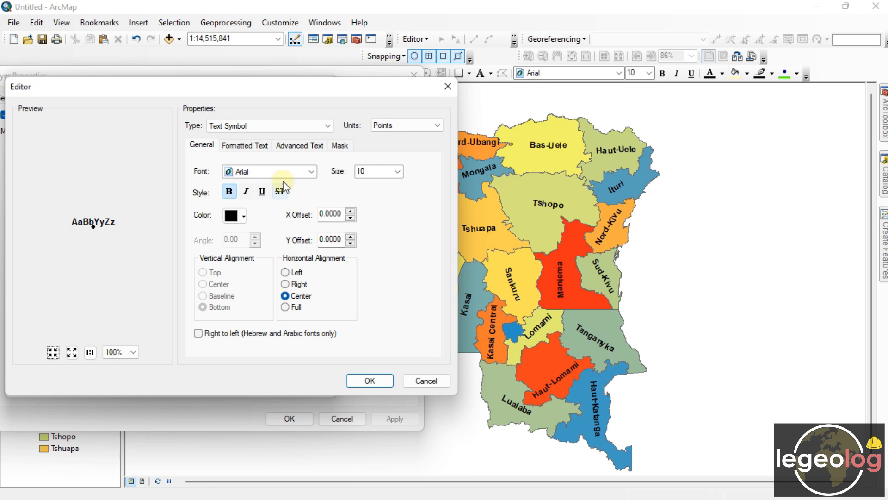
left_click(342, 145)
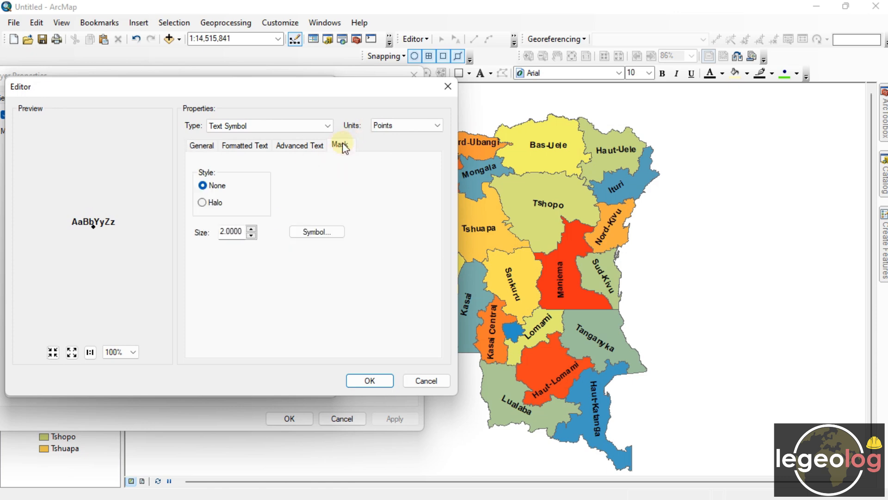
left_click(214, 201)
left_click(357, 382)
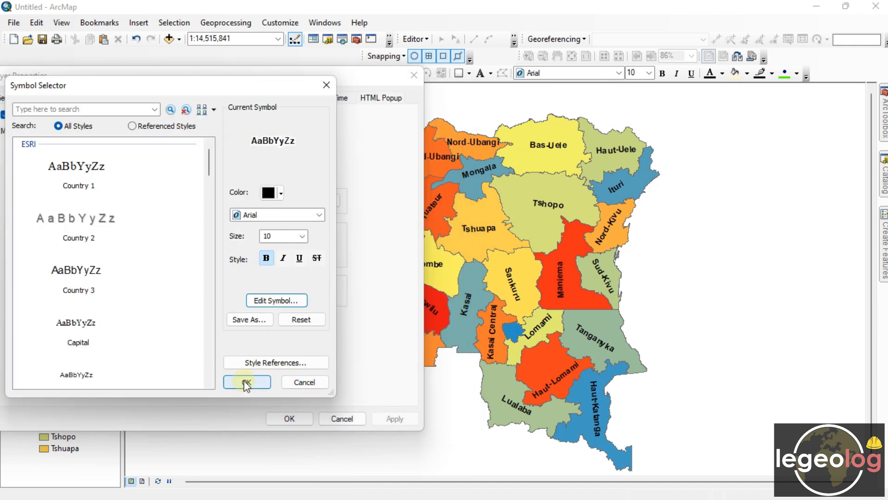
left_click(243, 381)
left_click(380, 419)
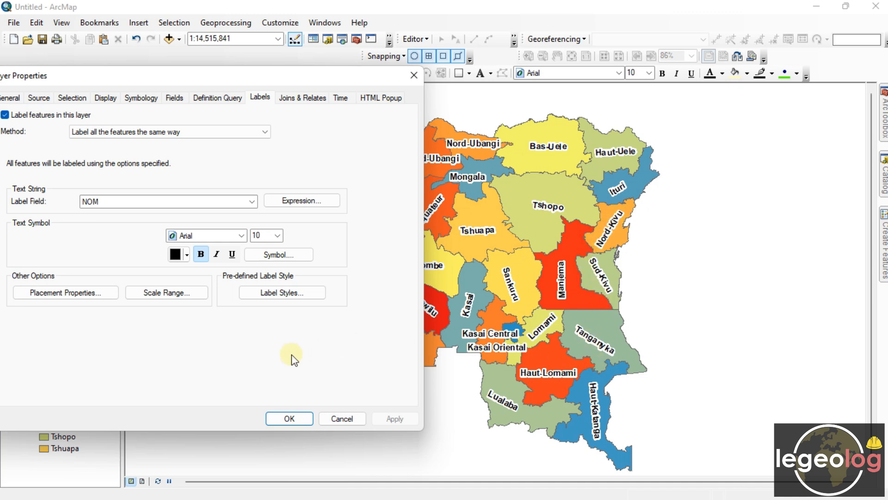
Reduce the label halo size to 1 and confirm the layer's label settings.
left_click(295, 259)
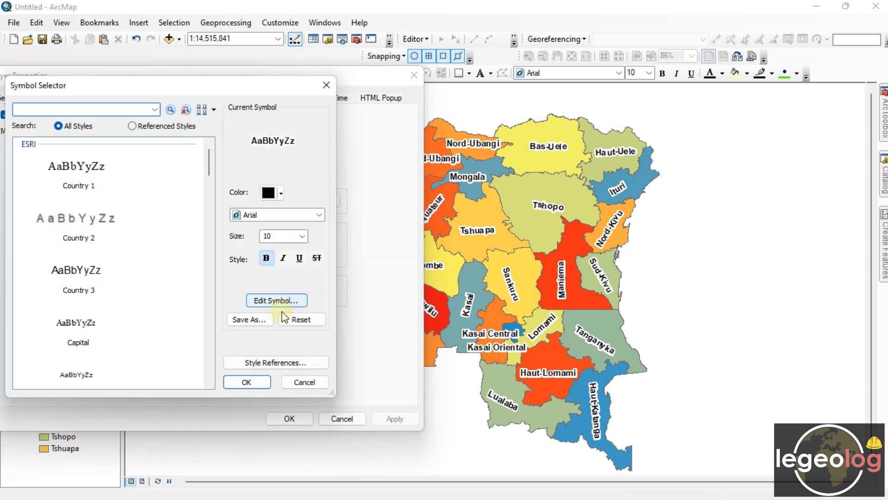
left_click(273, 307)
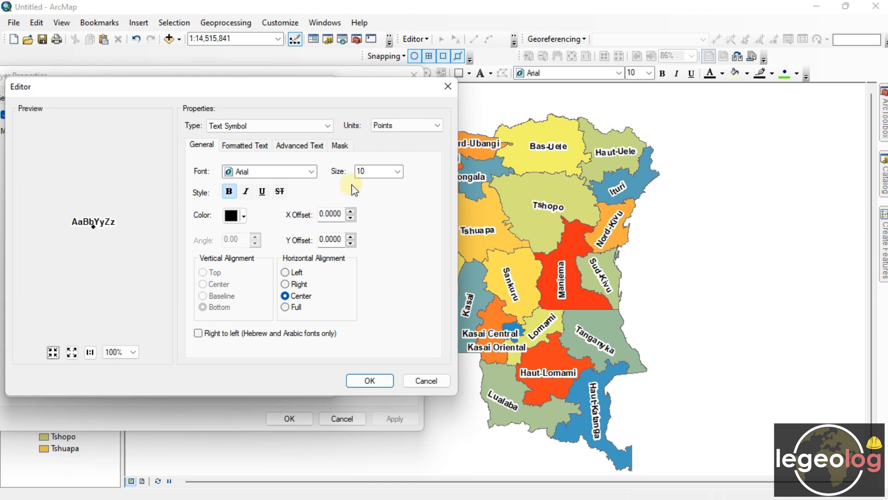
left_click(339, 145)
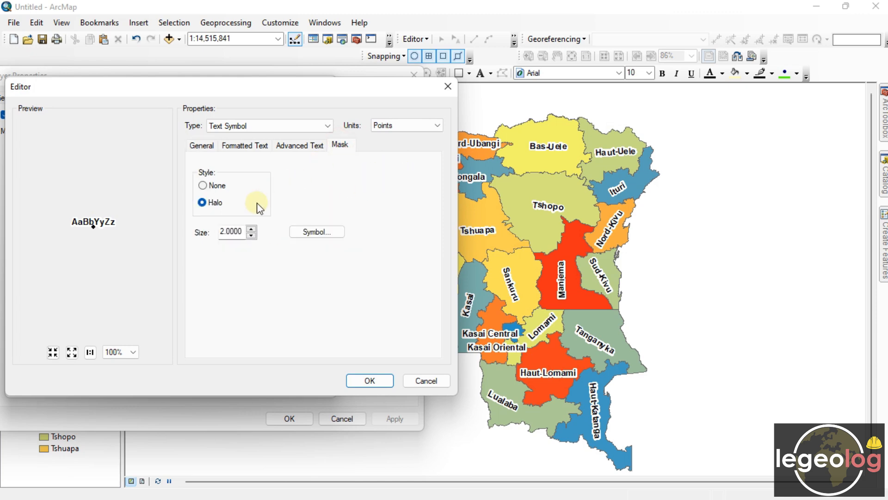
left_click(251, 236)
left_click(251, 230)
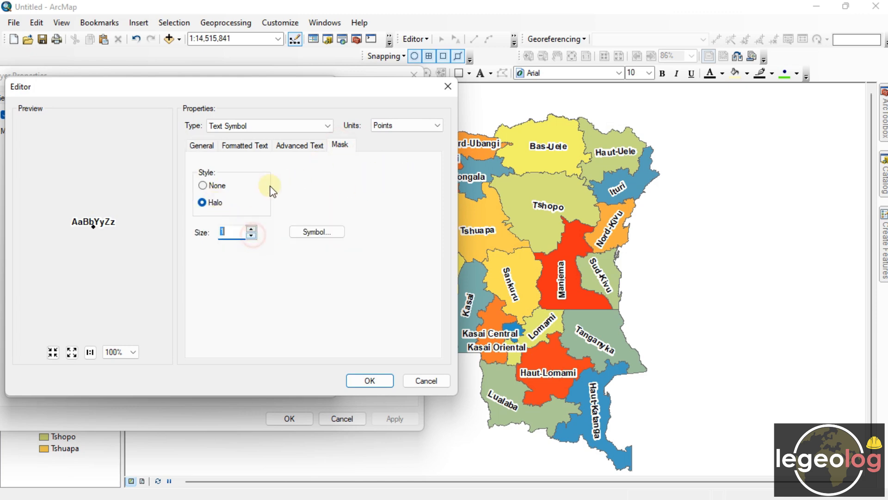
left_click(293, 149)
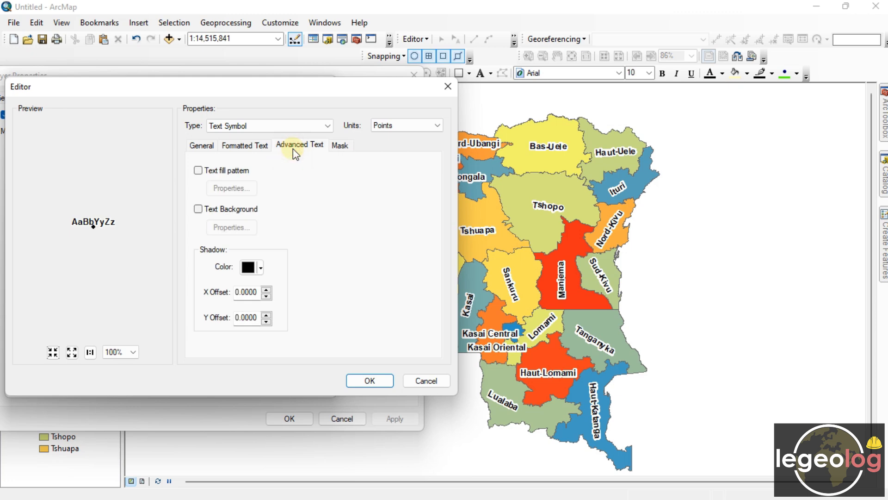
left_click(251, 144)
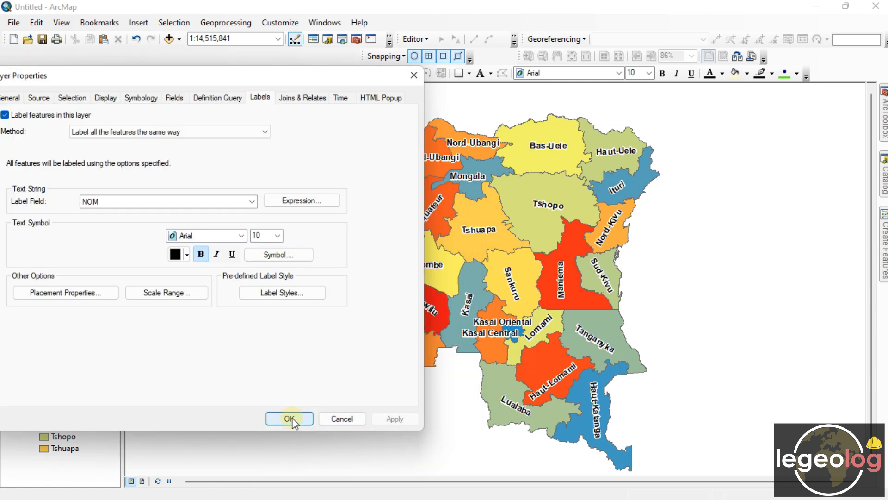
left_click(290, 419)
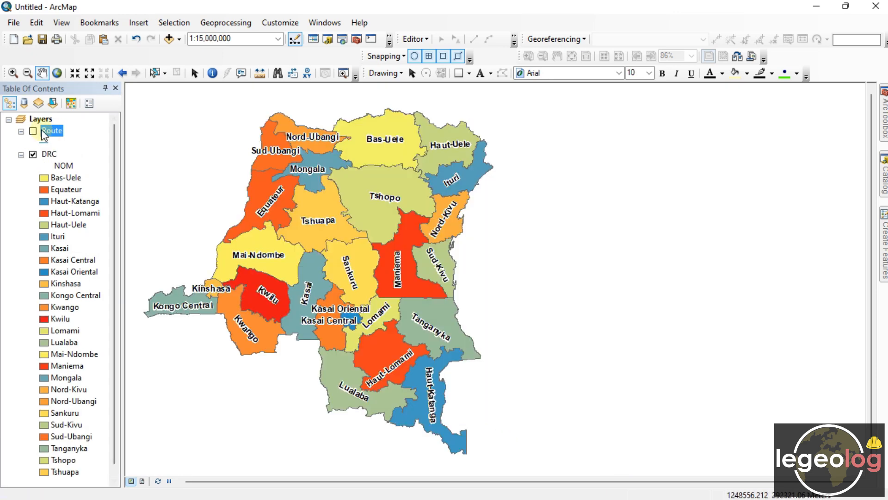
Make the Route layer visible and hide the DRC layer.
left_click(32, 132)
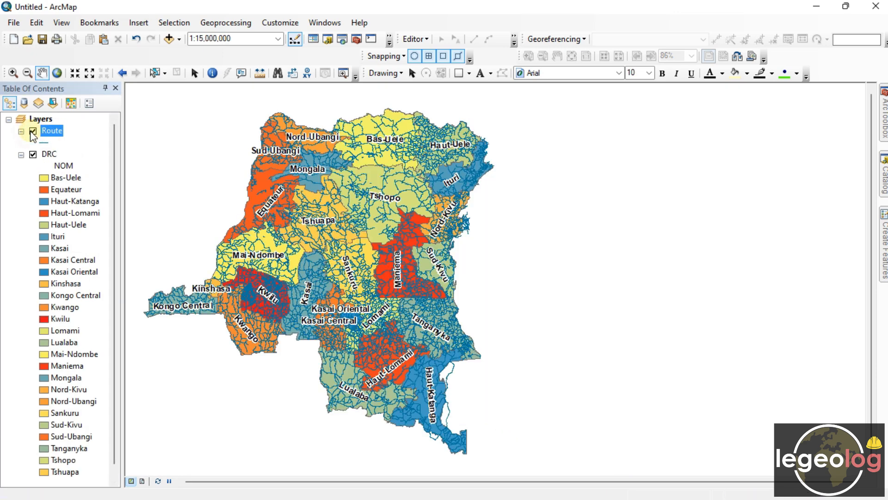
left_click(33, 154)
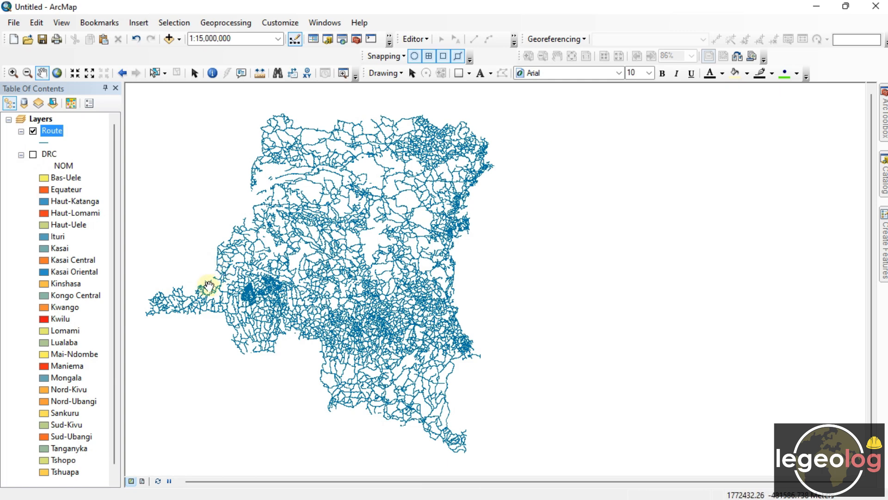
Examine the road lines of the Route layer closely in the western part of the country.
left_click_drag(204, 291, 311, 285)
scroll(271, 284, "up", 1)
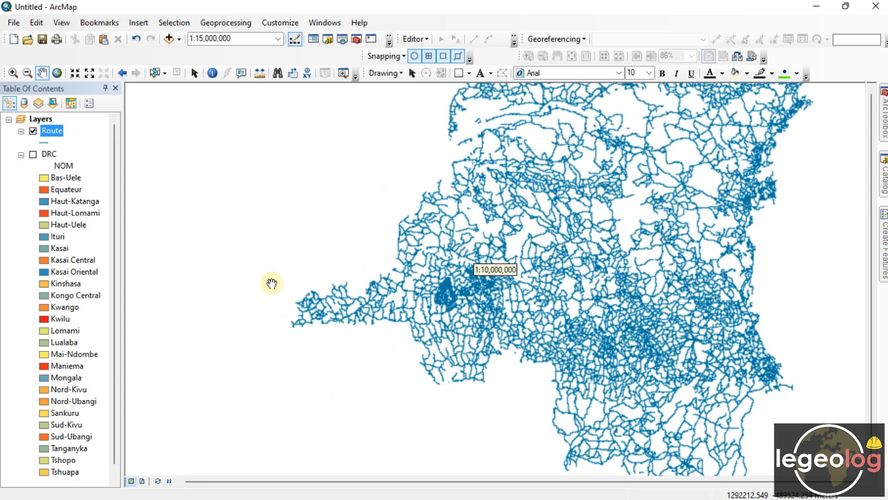
scroll(272, 283, "up", 2)
left_click_drag(458, 350, 433, 314)
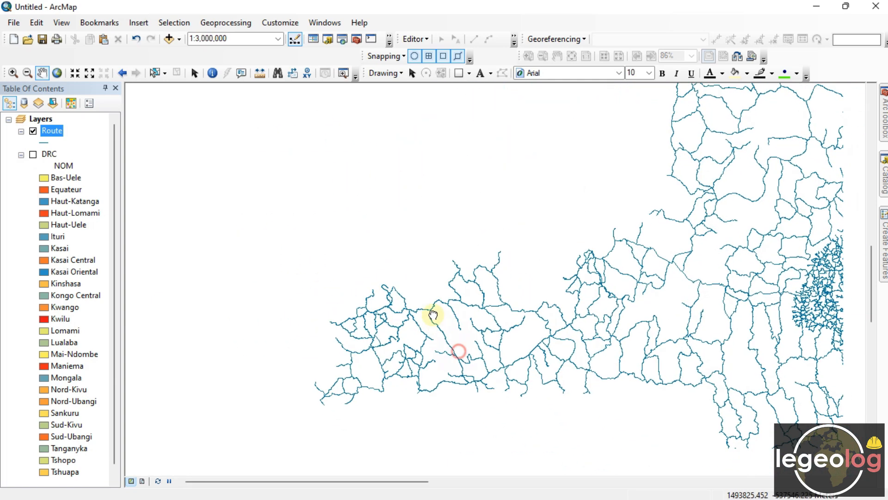
scroll(389, 312, "up", 2)
left_click_drag(753, 248, 376, 304)
left_click_drag(573, 234, 489, 249)
scroll(488, 248, "down", 3)
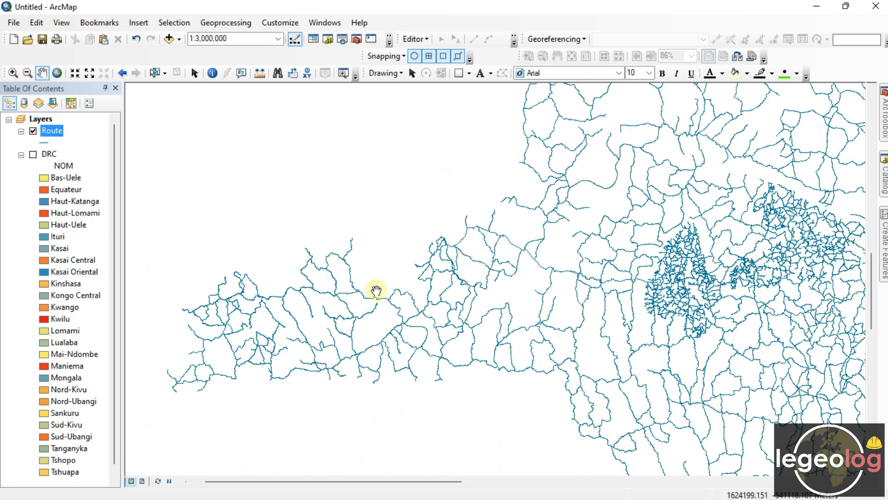
Open the Route layer's attribute table and look through the records for fields holding road names.
right_click(44, 131)
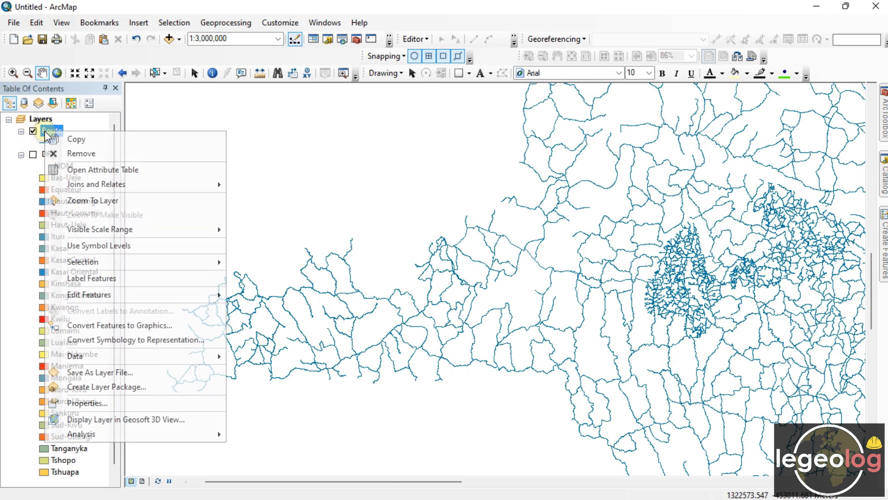
left_click(61, 170)
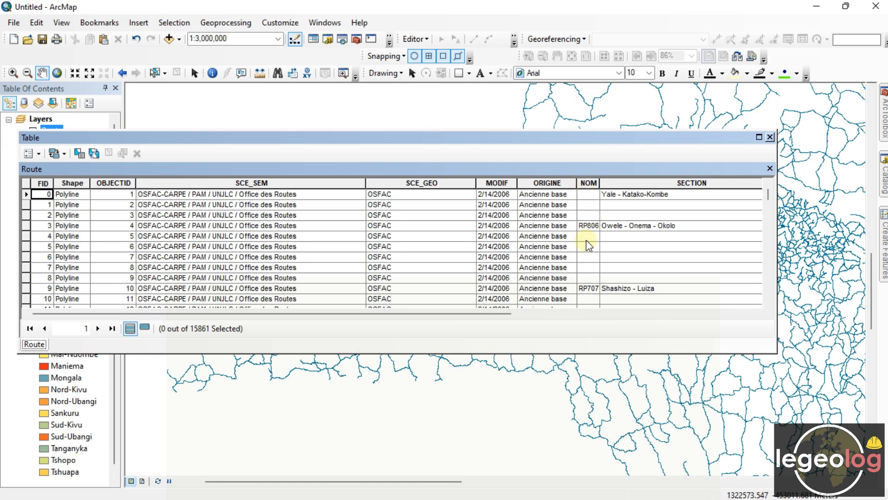
scroll(587, 243, "down", 1)
scroll(587, 242, "down", 8)
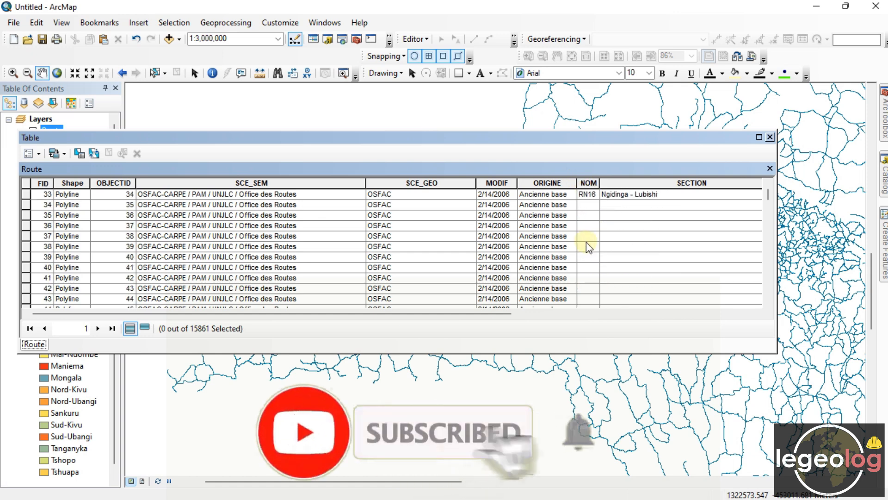
Close the Route attribute table and turn on labels for the Route layer, using NOM as the label field.
left_click(769, 137)
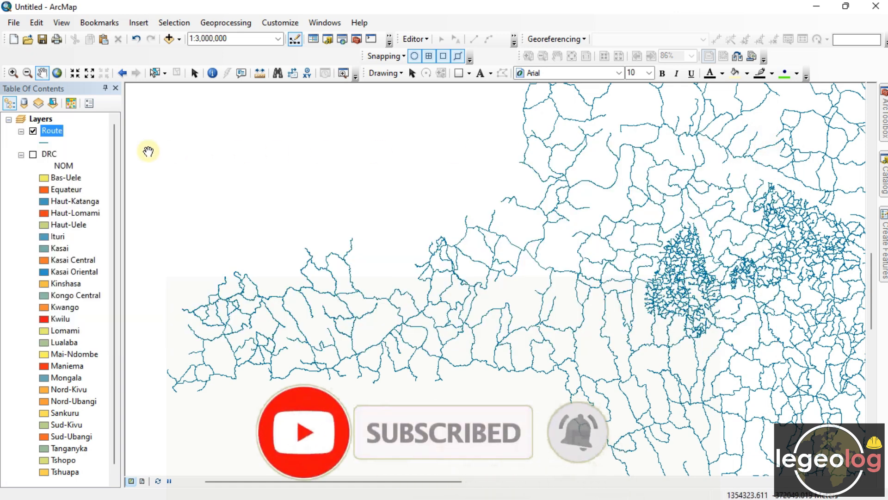
right_click(57, 135)
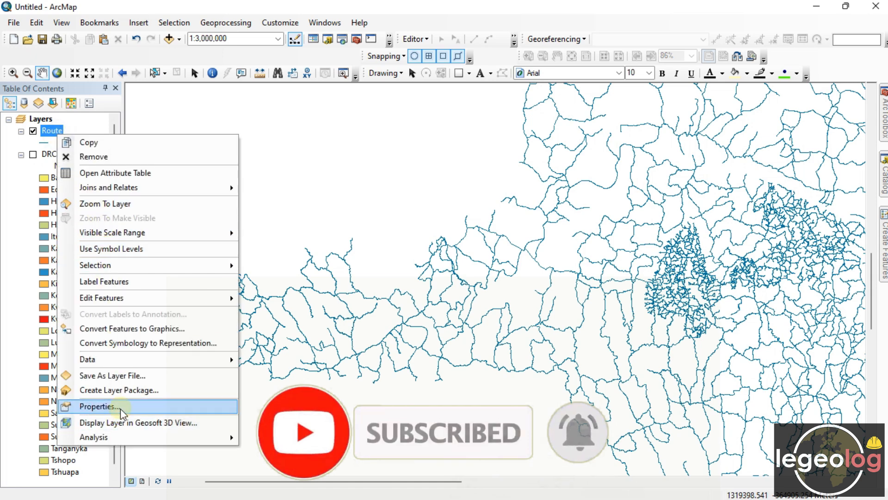
left_click(120, 407)
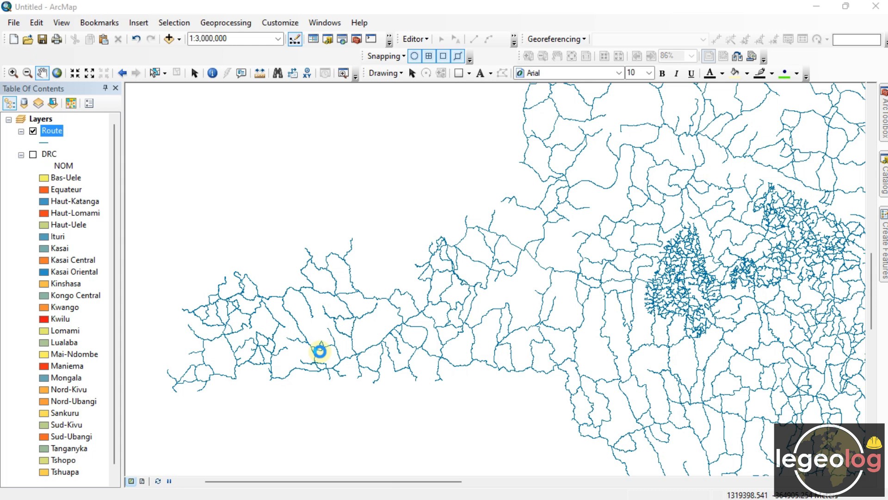
left_click(246, 138)
left_click(387, 226)
left_click(389, 229)
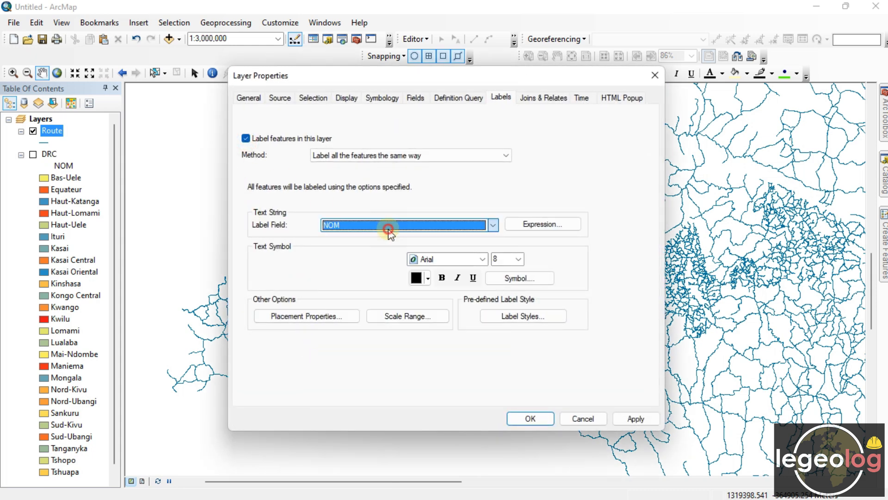
left_click(635, 419)
left_click_drag(378, 86, 608, 92)
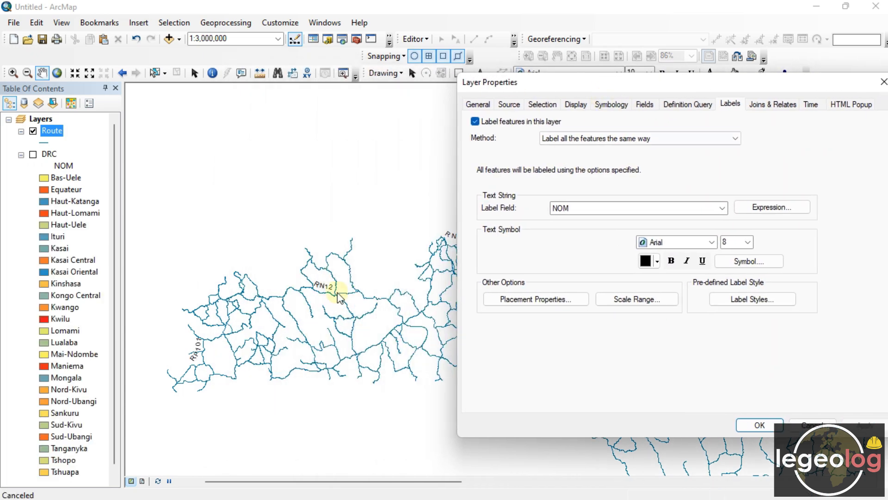
Set the Route label orientation to Parallel with the labels above the line.
left_click(509, 301)
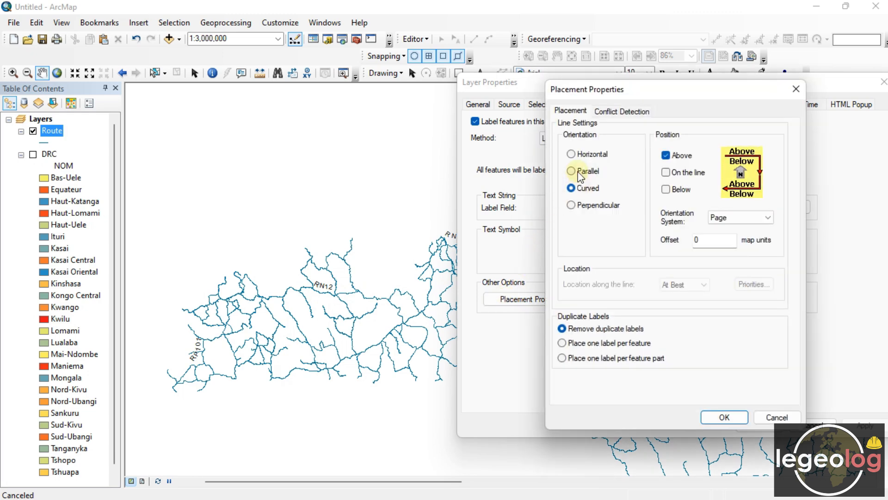
left_click(579, 172)
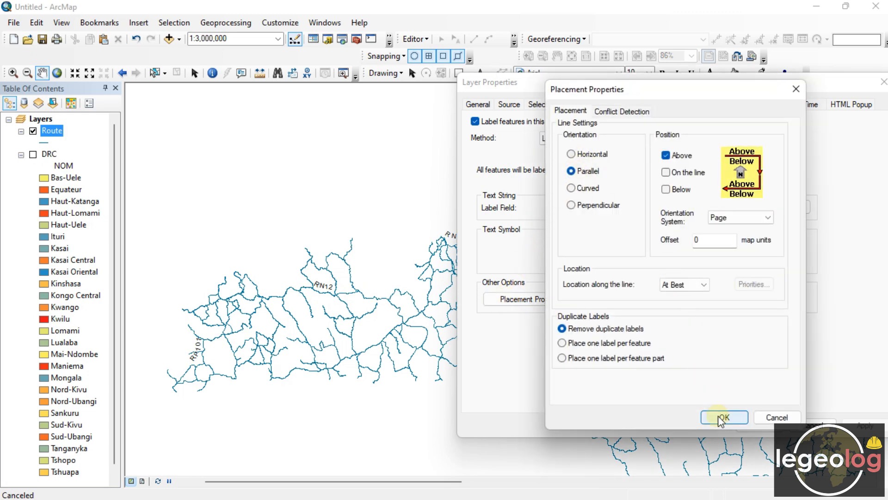
left_click(722, 418)
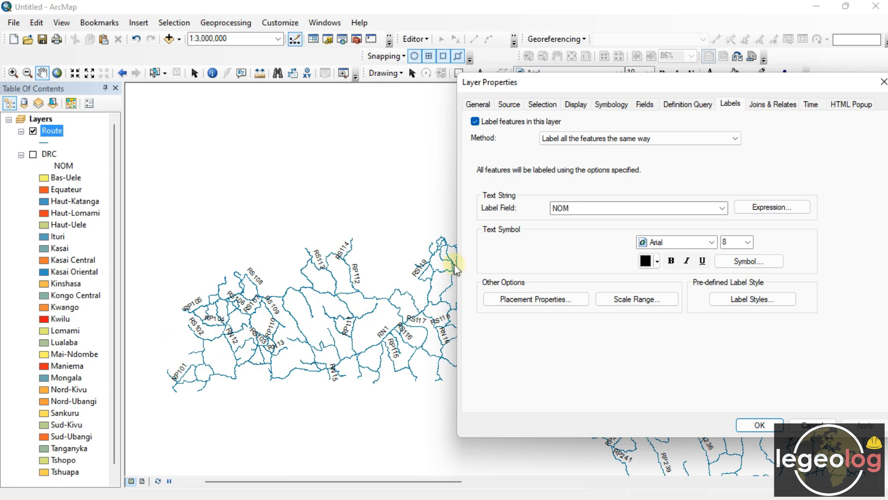
Set the Route label orientation to Curved and place one label per feature part, applying the change to the map.
left_click(521, 300)
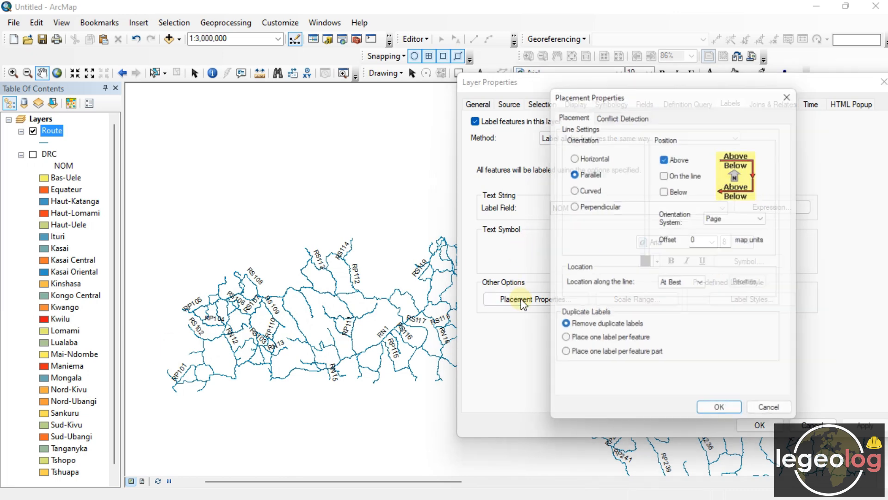
key("Down")
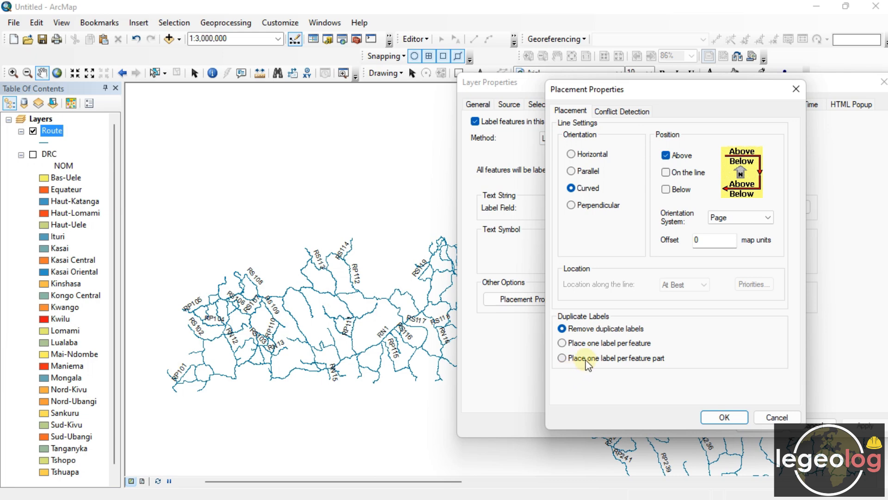
left_click(562, 358)
left_click(710, 417)
left_click(862, 426)
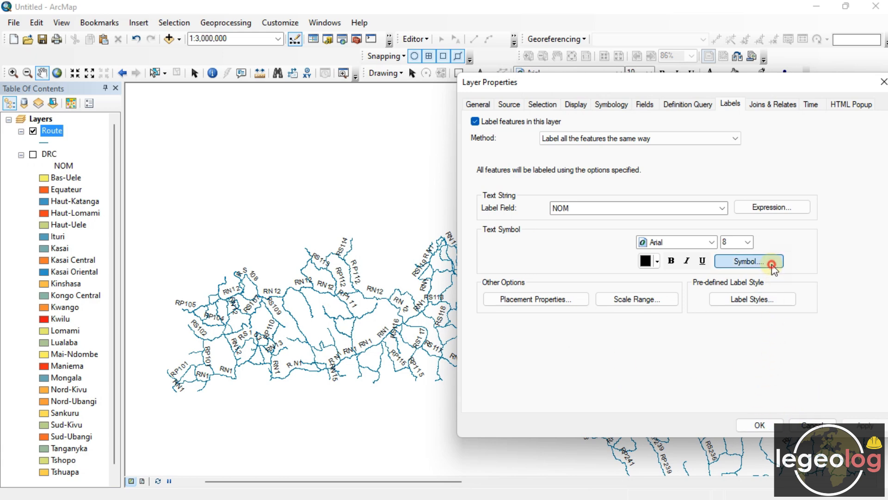
Add a halo mask of size 1 to the Route label text symbol.
left_click(772, 267)
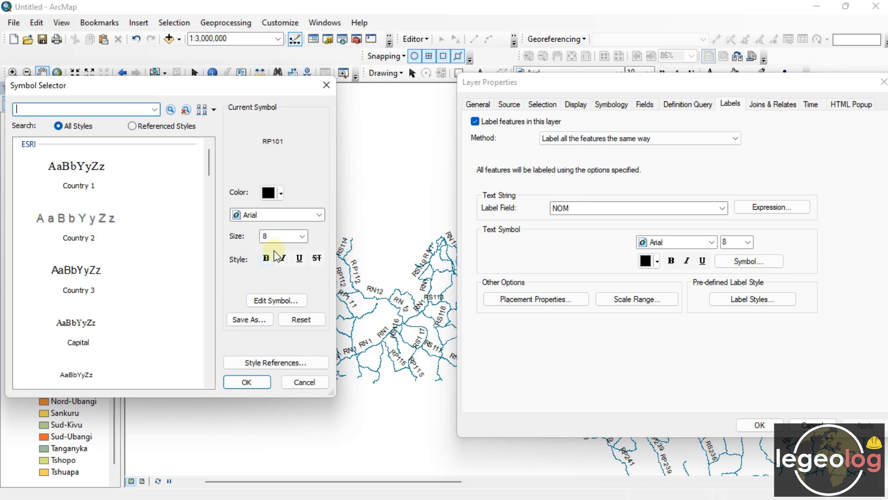
left_click(284, 300)
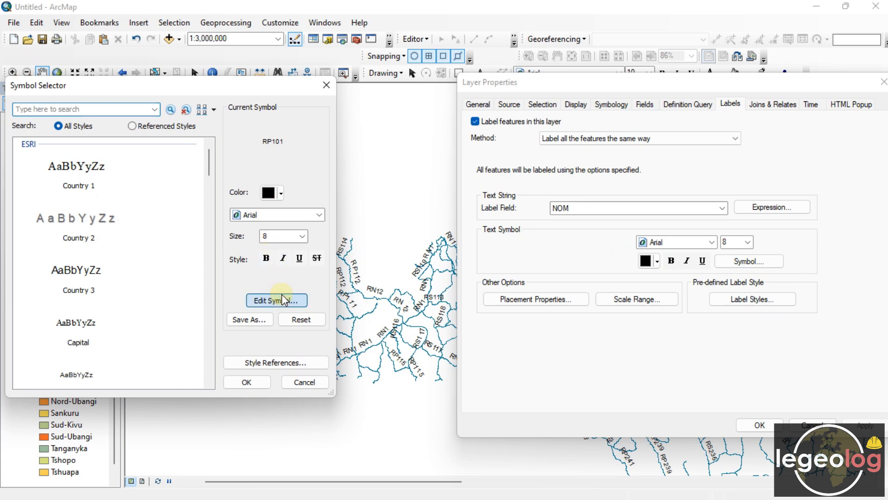
left_click_drag(347, 94, 231, 116)
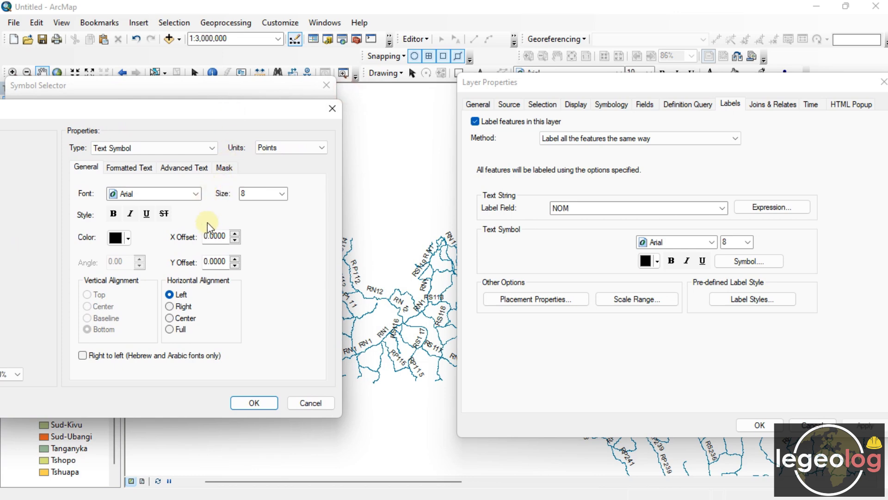
left_click(224, 168)
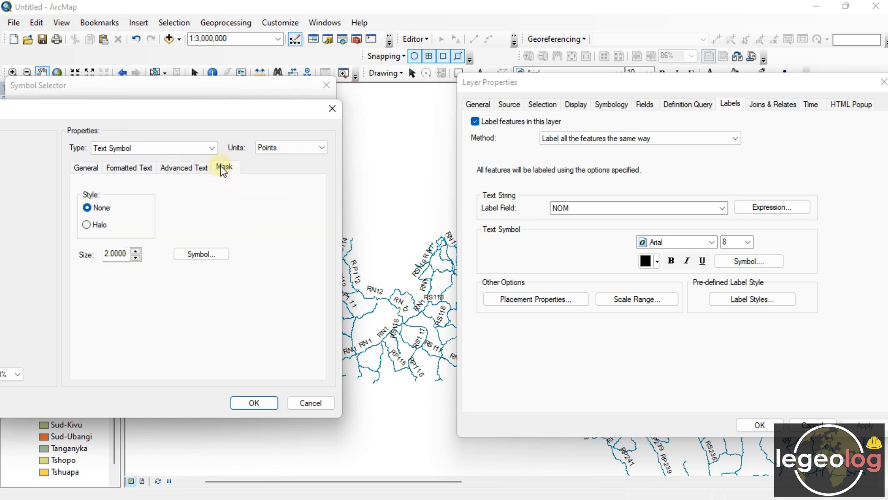
left_click(87, 225)
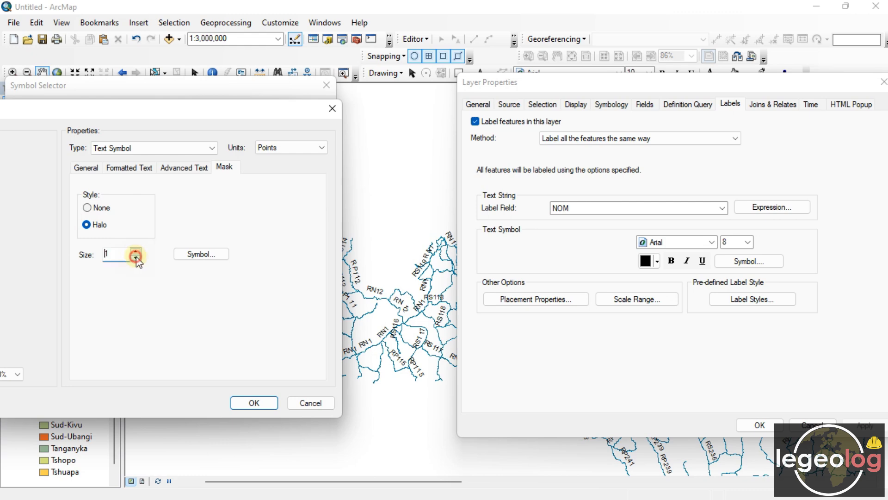
Fill the Route label halo with dark navy blue and apply it to the map.
left_click(211, 254)
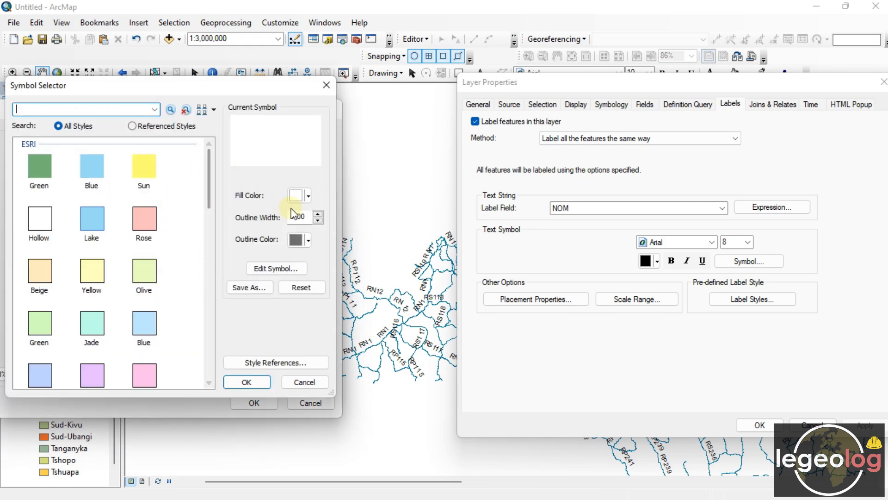
left_click(308, 195)
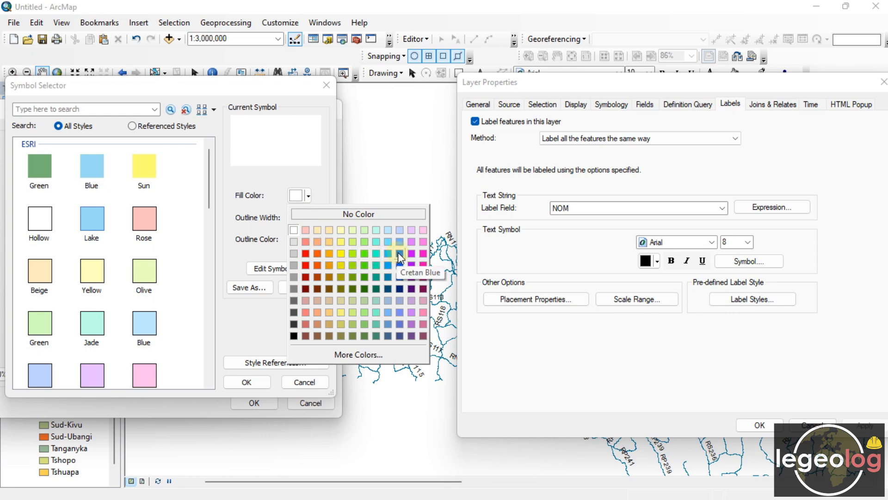
left_click(401, 288)
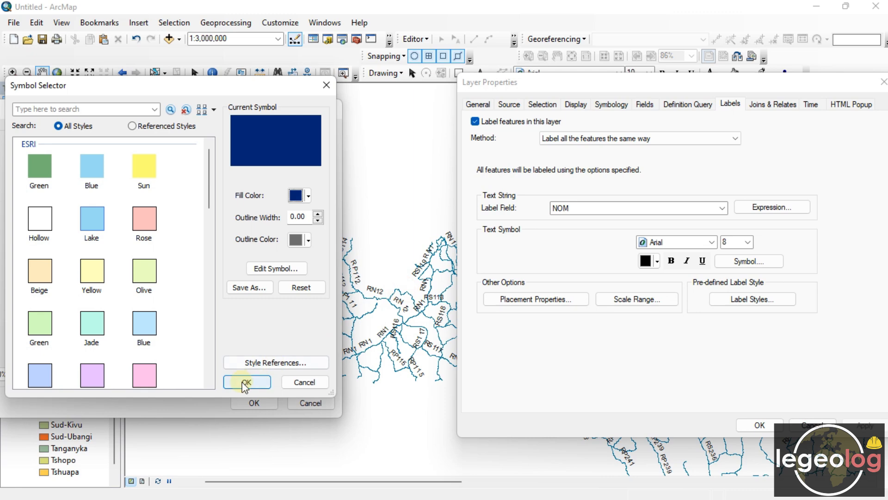
left_click(246, 382)
left_click(252, 399)
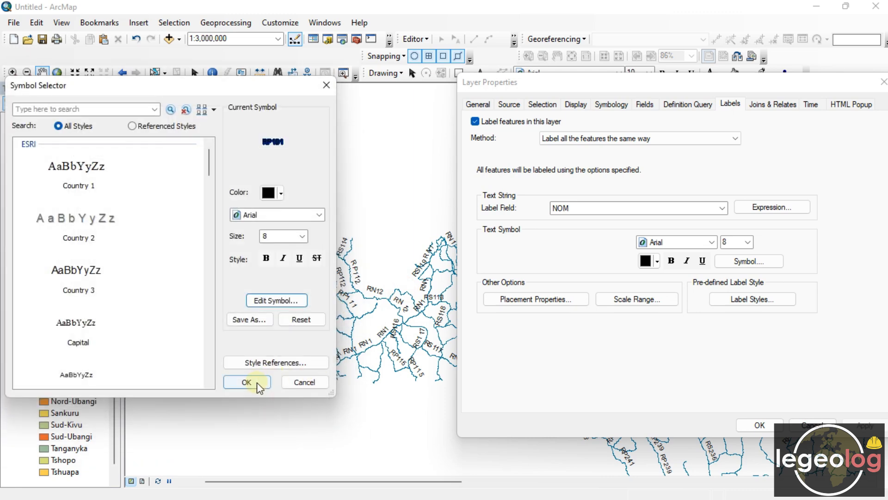
left_click(257, 382)
left_click(856, 423)
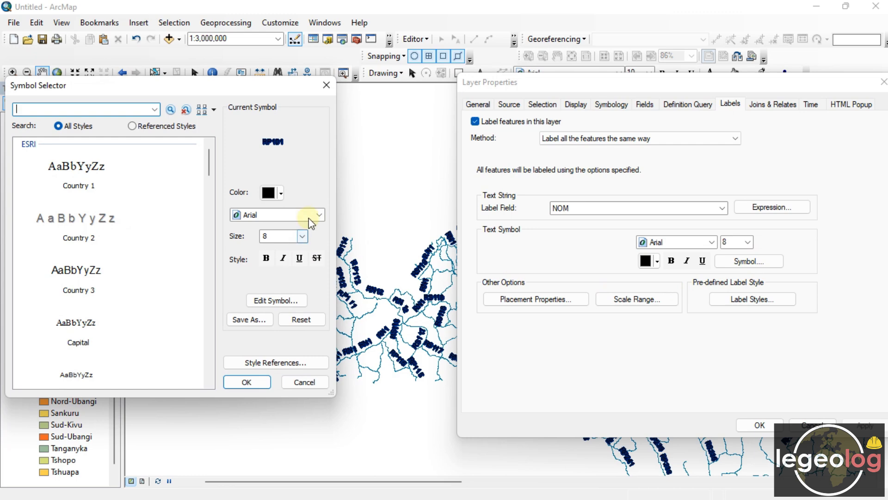
Change the Route label halo fill to pale blue, apply it and confirm the layer's label settings.
left_click(284, 300)
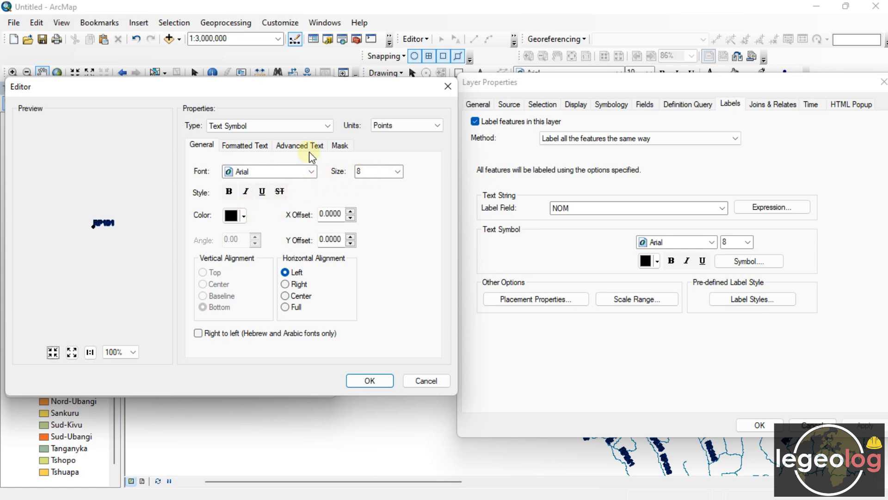
left_click(340, 145)
left_click(294, 232)
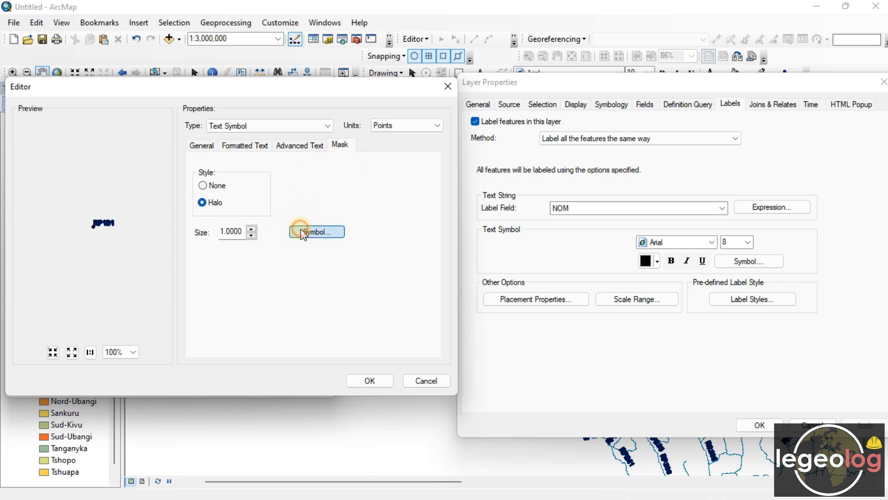
left_click(312, 193)
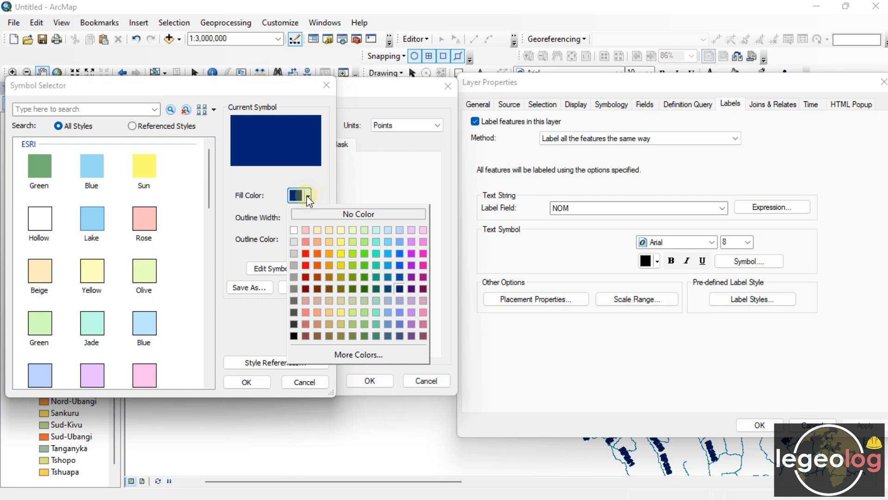
left_click(396, 230)
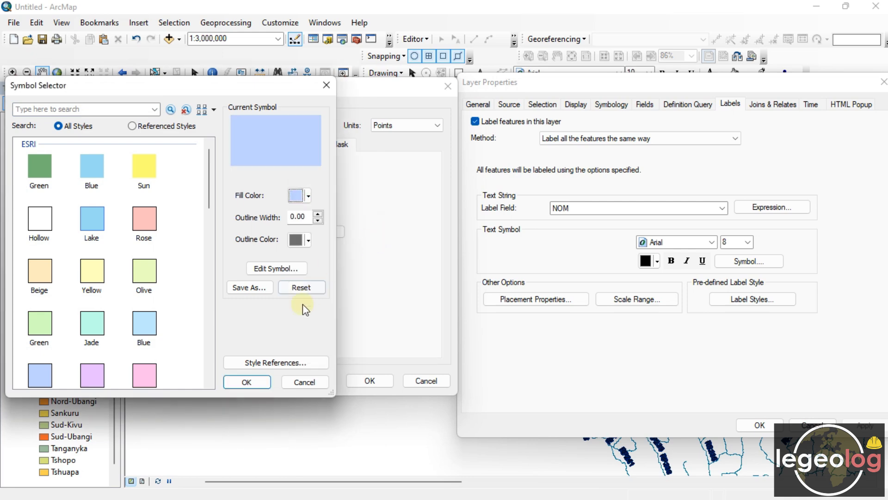
left_click(248, 385)
left_click(356, 377)
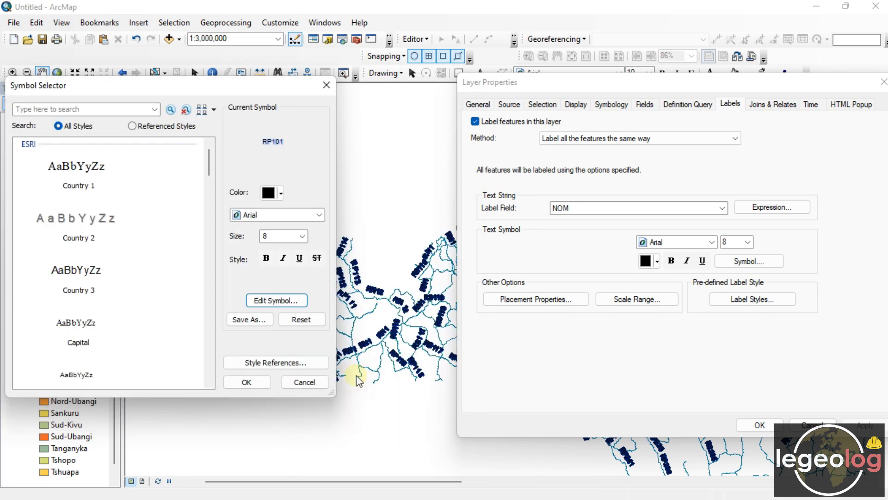
left_click(249, 382)
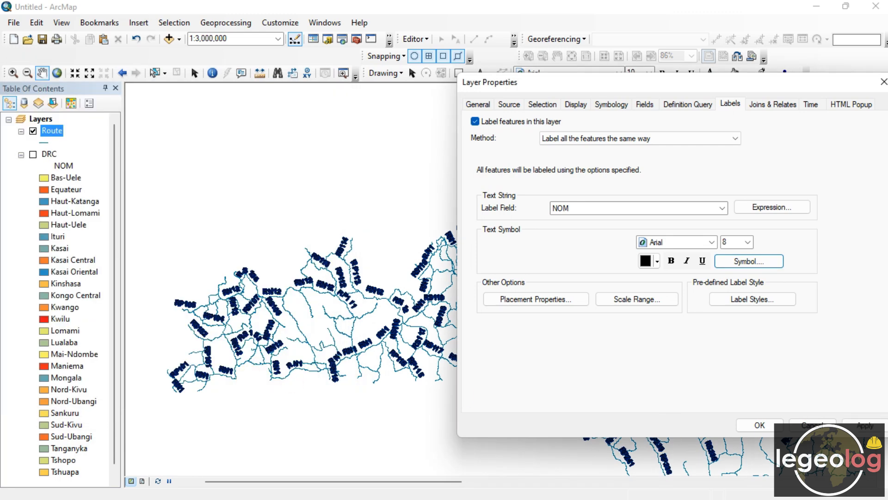
left_click(865, 425)
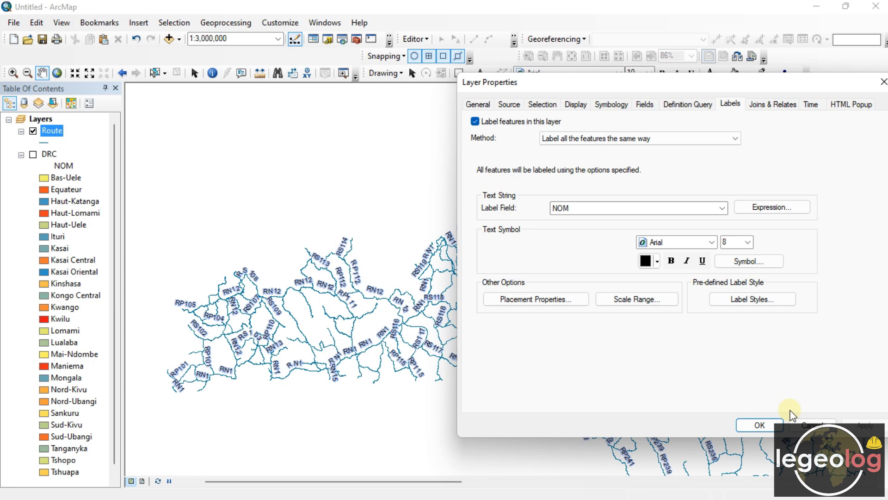
left_click(755, 426)
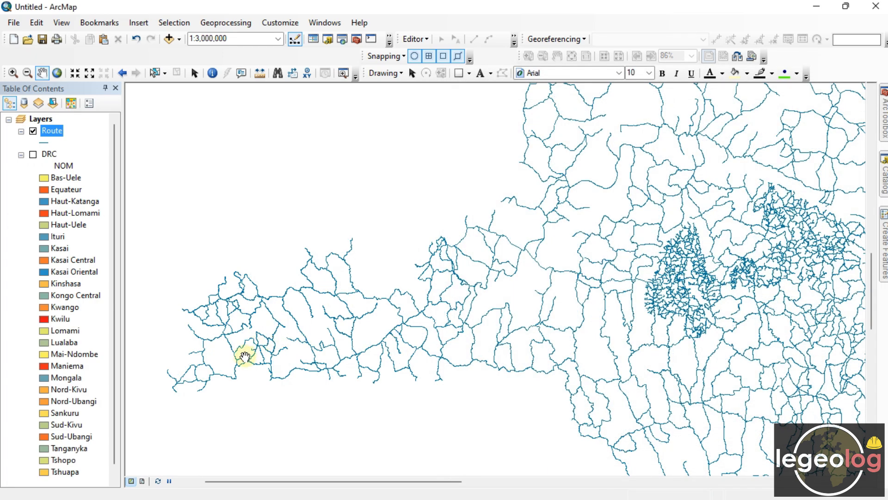
Change the Route layer's line symbol colour to black.
left_click(41, 143)
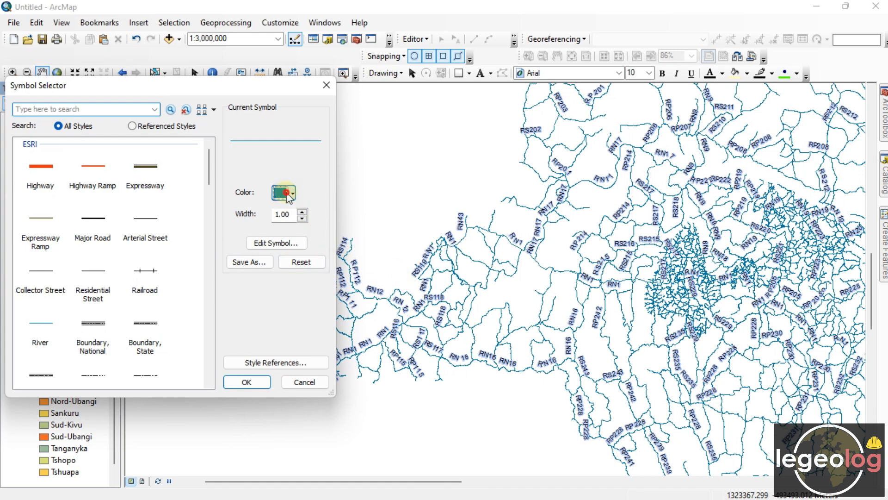
left_click(288, 193)
left_click(278, 333)
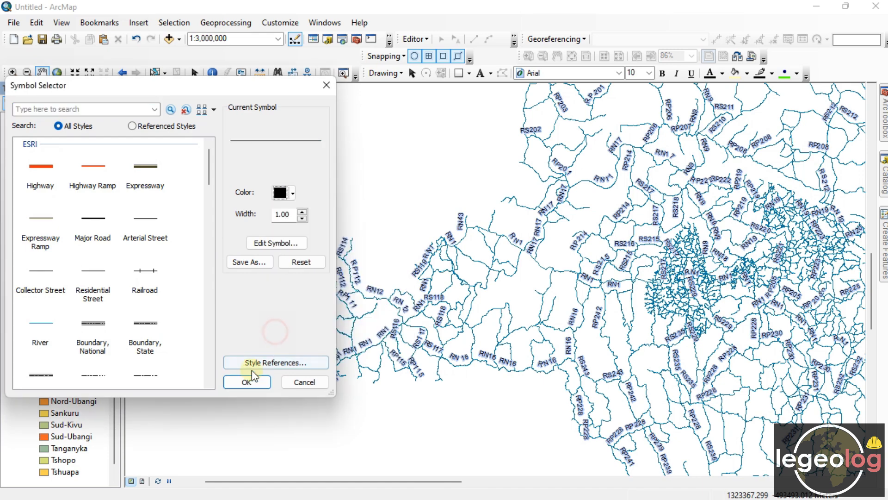
left_click(247, 382)
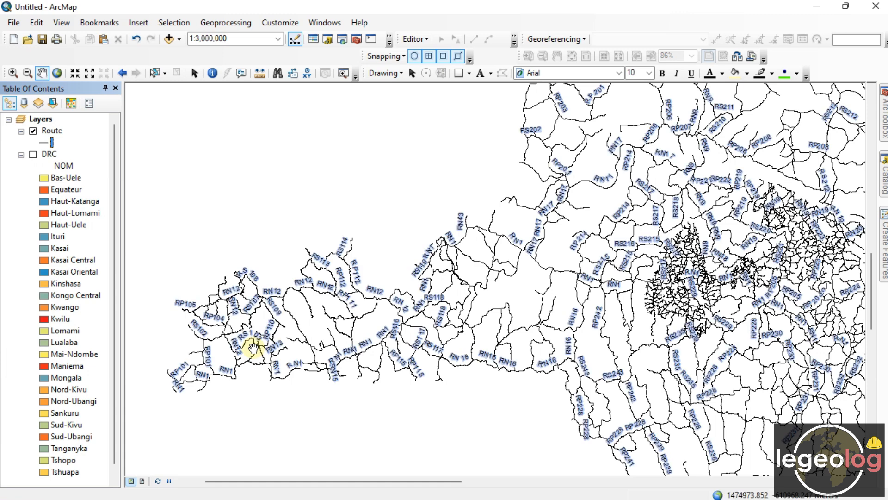
Examine the curved road labels and their halos up close in the western part of the country.
left_click_drag(222, 337, 483, 335)
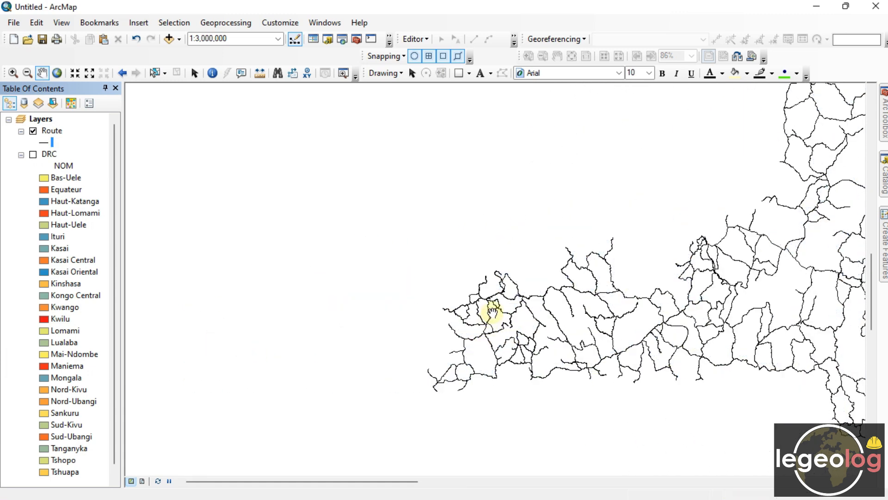
scroll(493, 313, "down", 2)
scroll(493, 312, "up", 6)
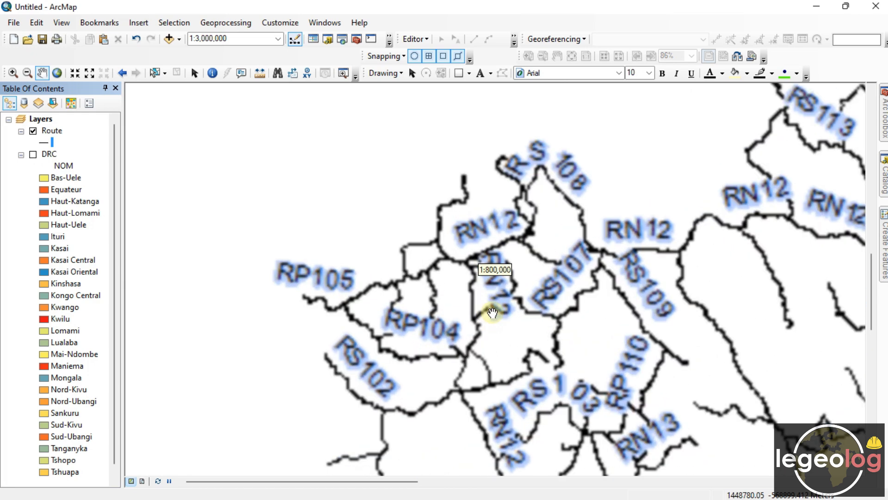
scroll(493, 299, "up", 1)
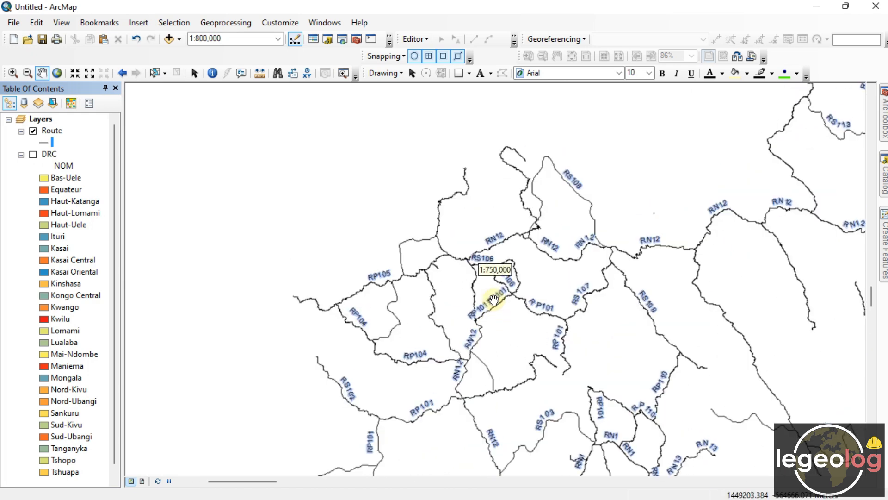
Set the Route layer's label font size to 14, apply it and confirm the layer properties.
left_click_drag(511, 359, 469, 294)
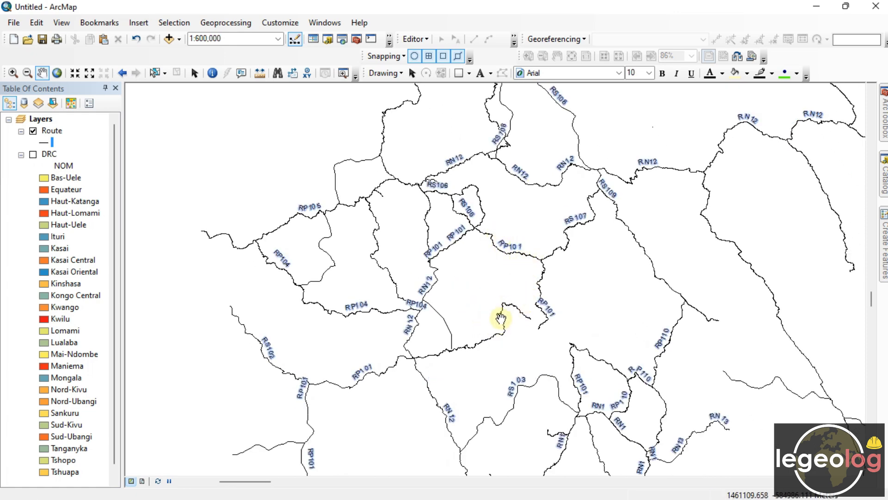
right_click(51, 131)
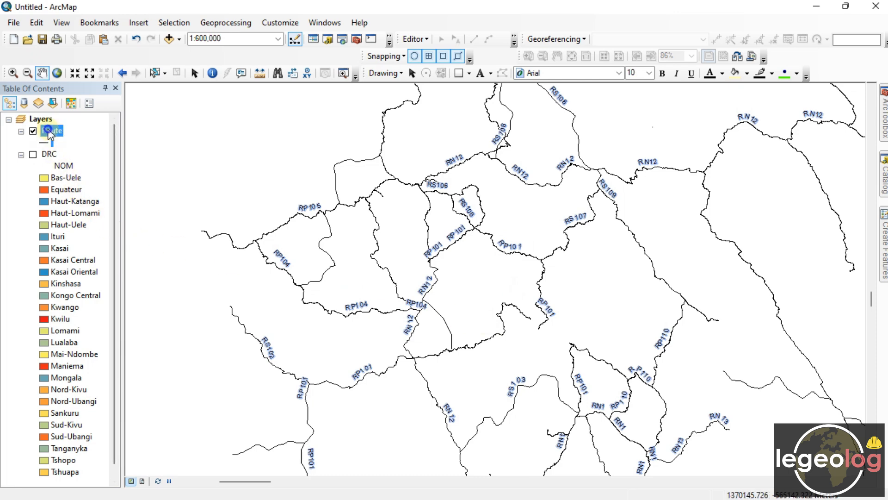
left_click(117, 400)
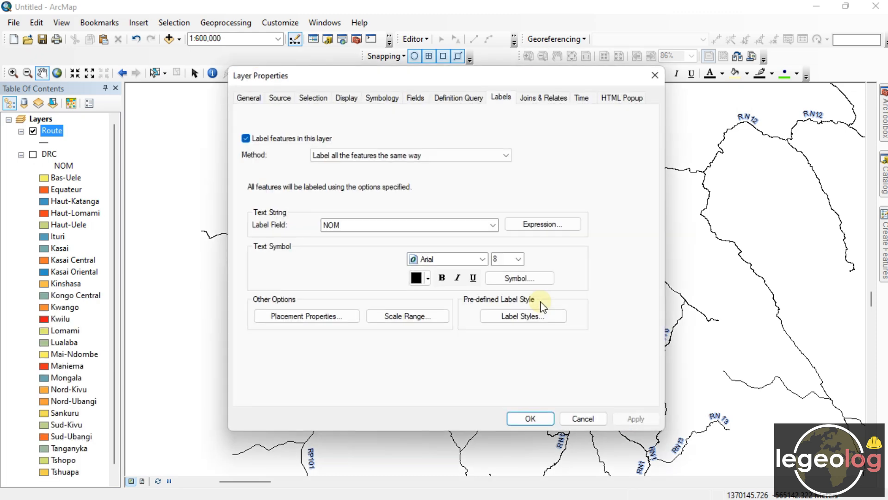
left_click_drag(512, 83, 298, 111)
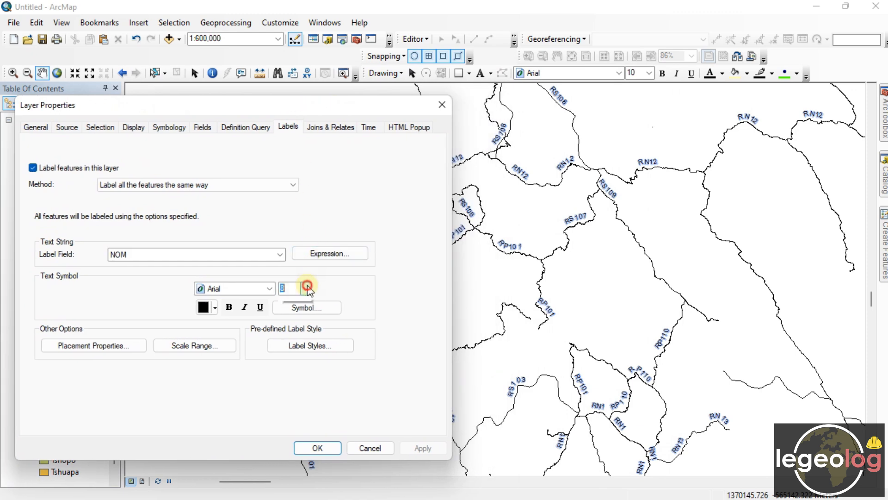
left_click(308, 290)
left_click(291, 341)
left_click(423, 447)
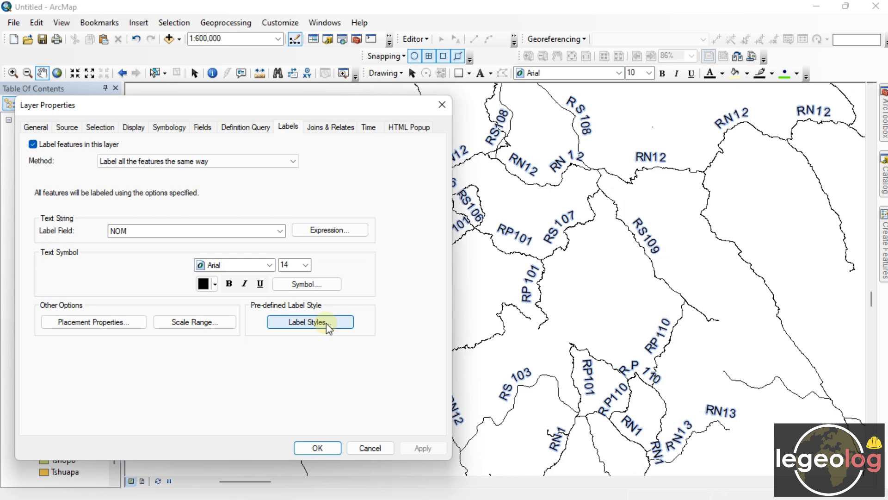
left_click(318, 447)
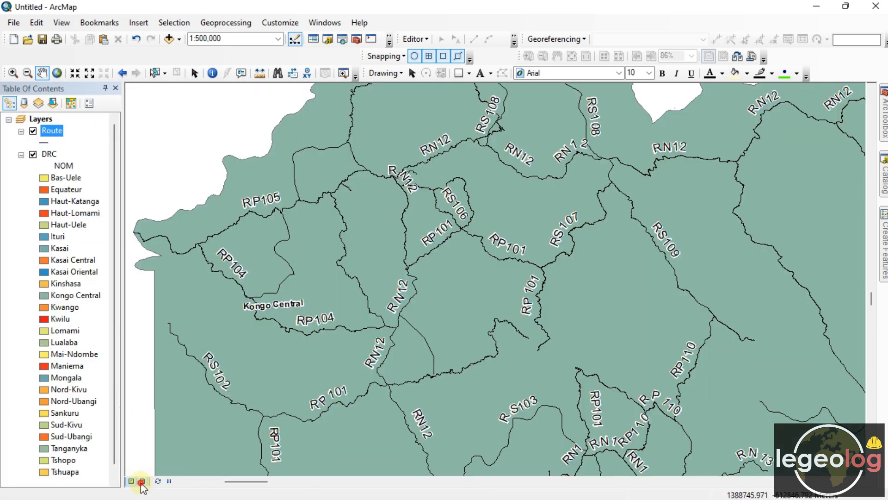
Check the page layout, then return to the data view and zoom to 1:300,000 over western Kongo Central.
left_click(142, 480)
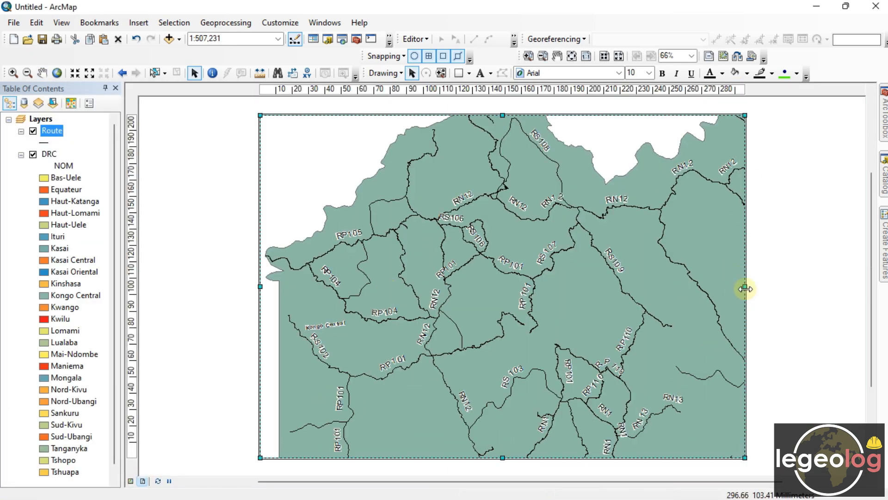
left_click(130, 481)
scroll(213, 235, "down", 2)
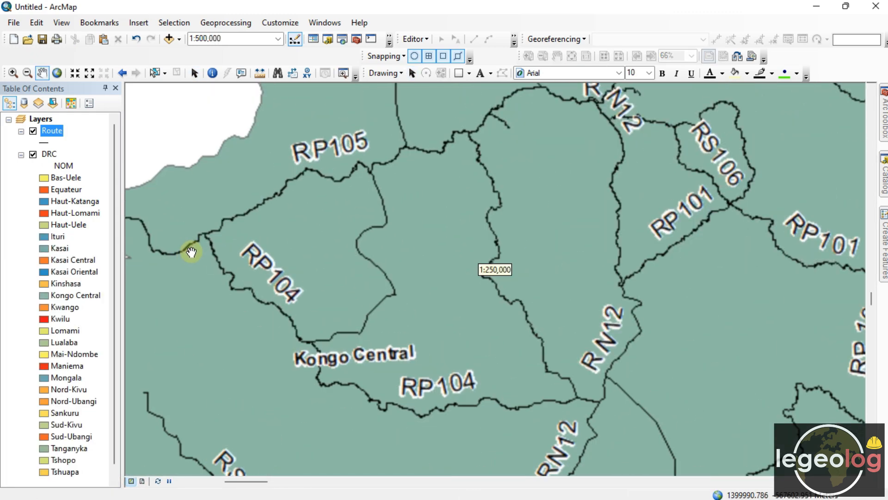
scroll(213, 235, "up", 1)
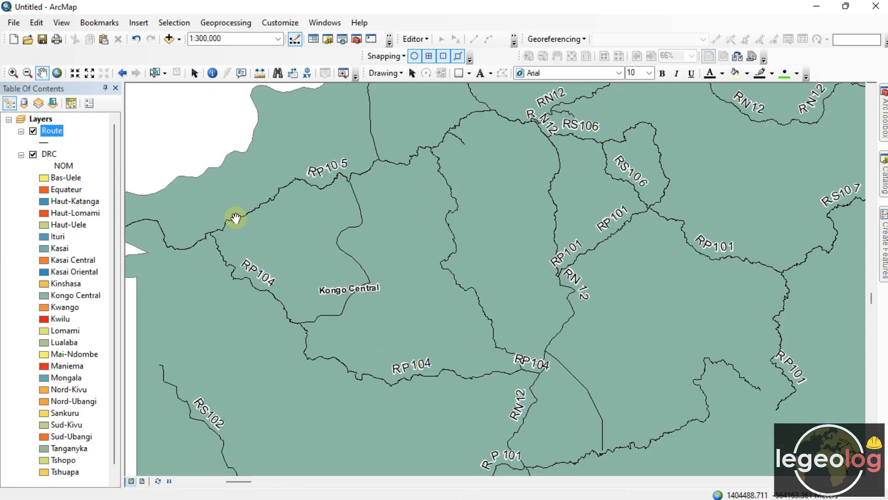
Switch to layout view and shrink the main data frame to about 180 mm wide and 150 mm high.
left_click(143, 481)
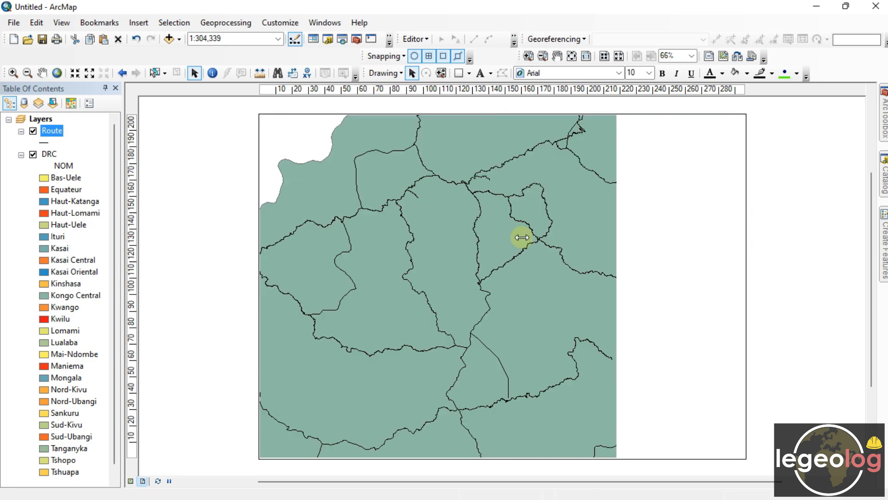
left_click_drag(438, 115, 436, 212)
left_click_drag(618, 328, 555, 333)
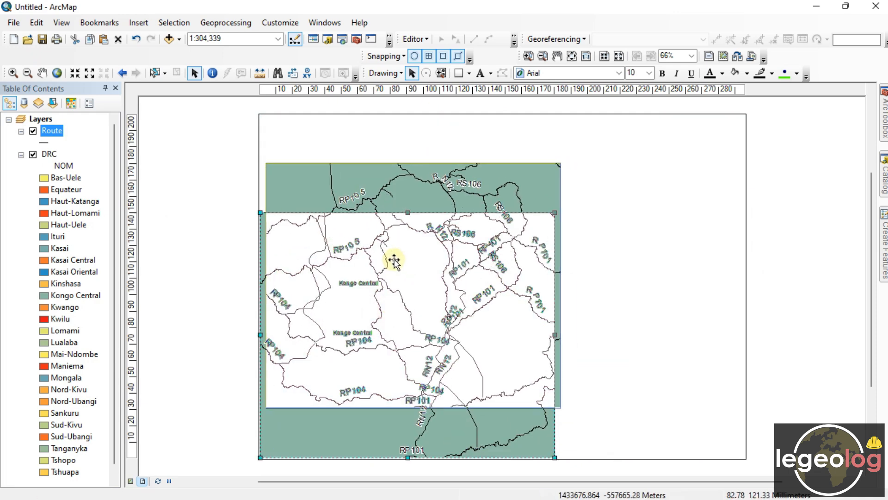
Set the Route layer's label font size to 18, apply it and confirm.
right_click(52, 131)
left_click(95, 404)
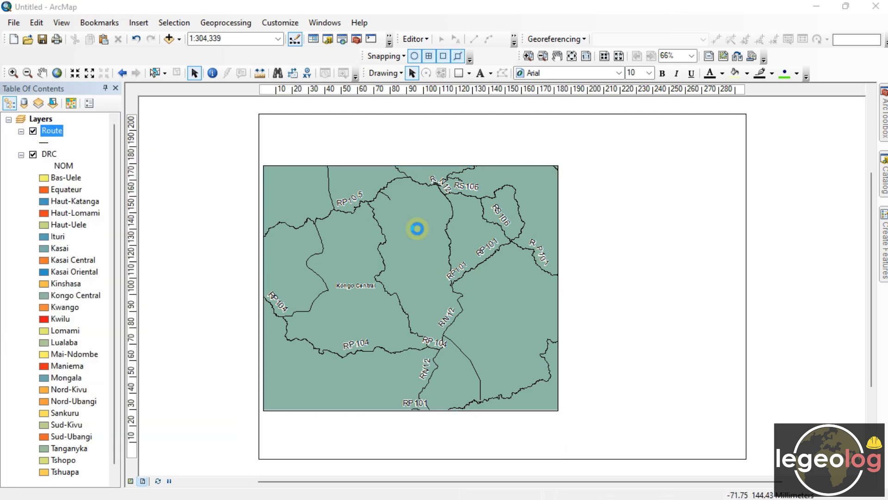
left_click(519, 258)
left_click(504, 290)
left_click(636, 418)
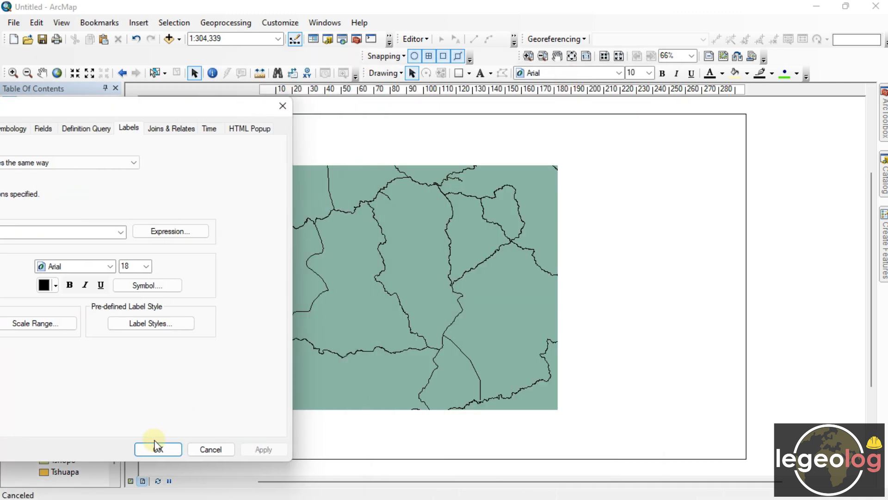
left_click(157, 447)
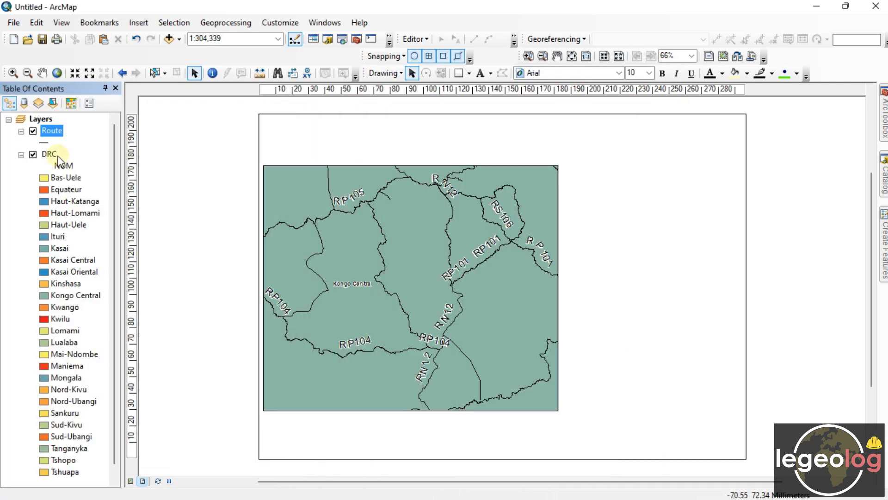
Set the DRC layer's label font size to 14 and confirm.
right_click(52, 154)
left_click(99, 426)
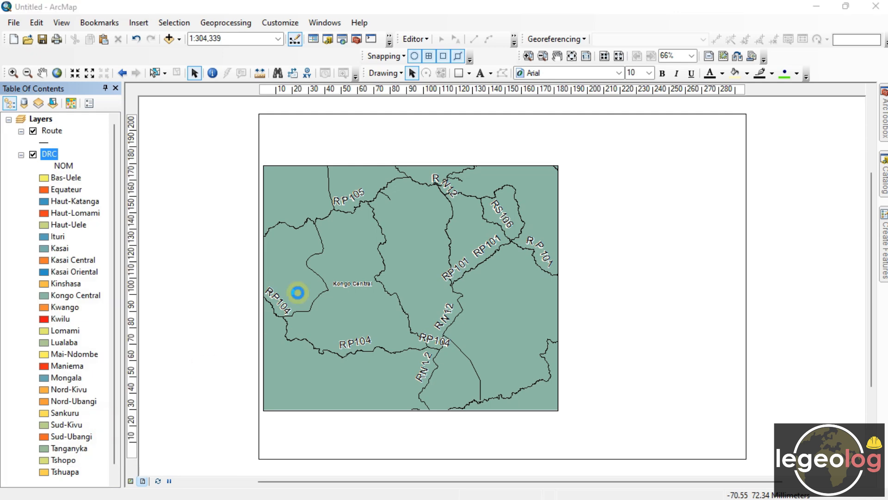
left_click(518, 259)
left_click(519, 258)
left_click(507, 287)
left_click(531, 418)
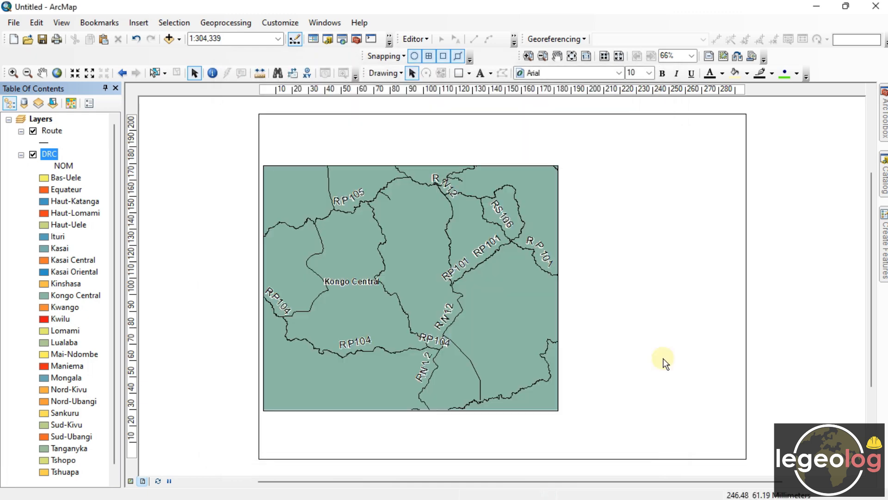
Insert a new data frame and fit it beside the main map at about 110 mm wide and 115 mm high.
left_click(140, 22)
left_click(155, 40)
left_click_drag(421, 240, 569, 217)
left_click_drag(652, 306, 666, 398)
left_click_drag(631, 212, 635, 165)
Copy the DRC layer from the Layers data frame and paste it into New Data Frame.
left_click(49, 154)
right_click(49, 155)
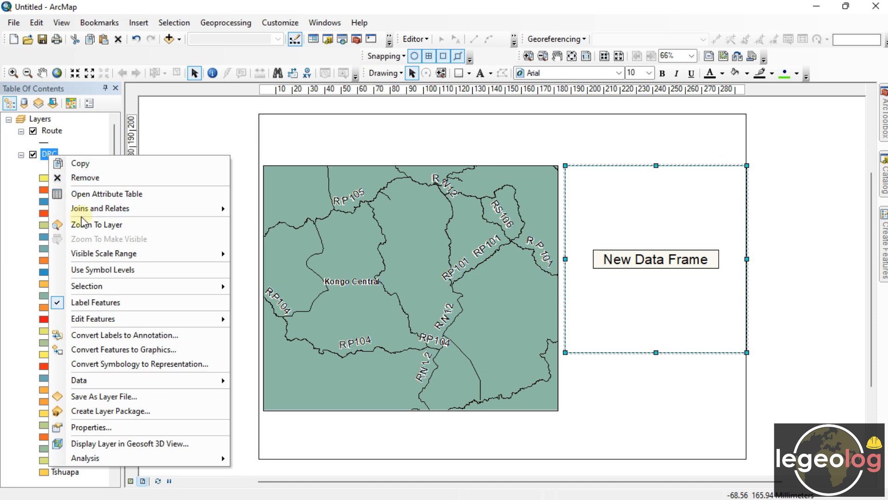
left_click(80, 163)
right_click(59, 457)
left_click(86, 231)
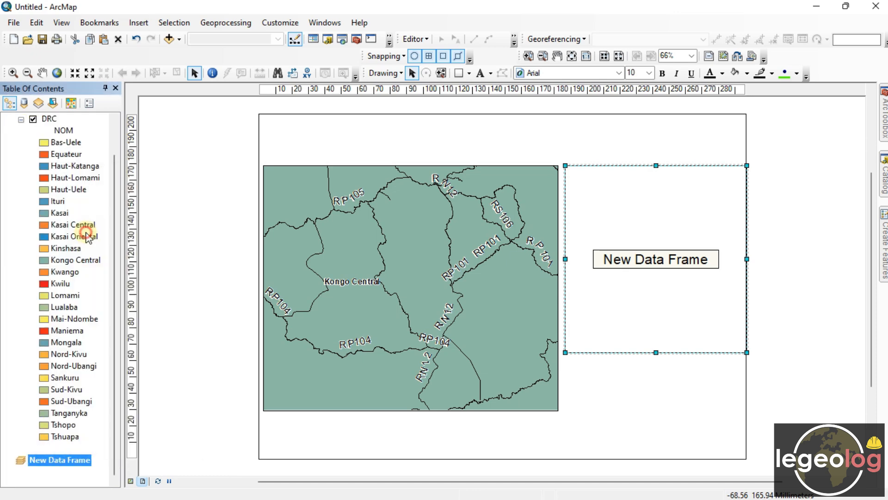
scroll(60, 422, "down", 3)
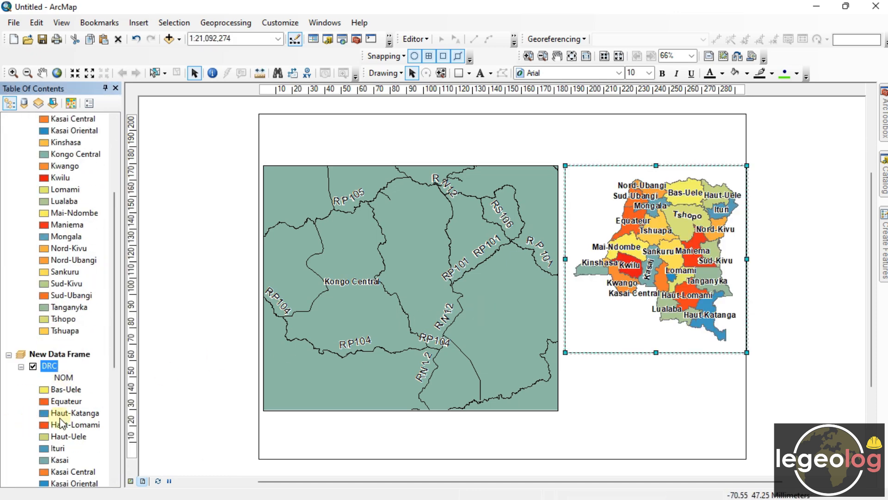
right_click(49, 368)
key("Escape")
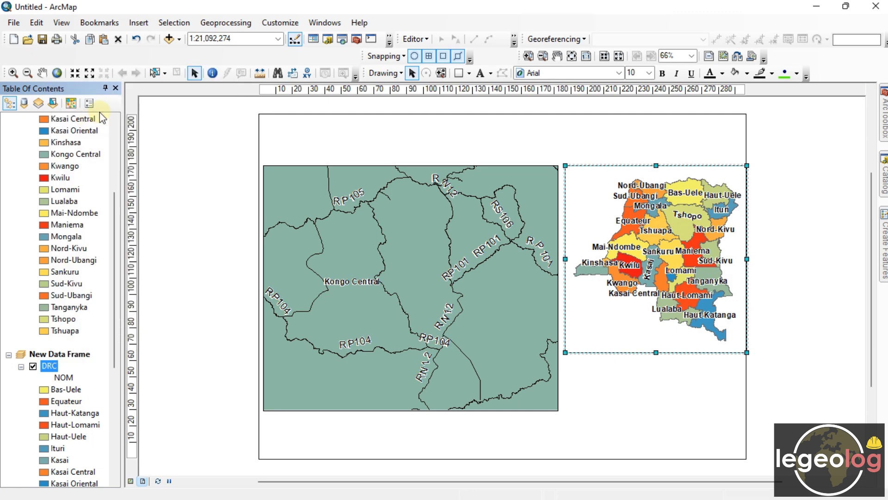
Set the new data frame's map scale to 1:19,092,274.
left_click(202, 39)
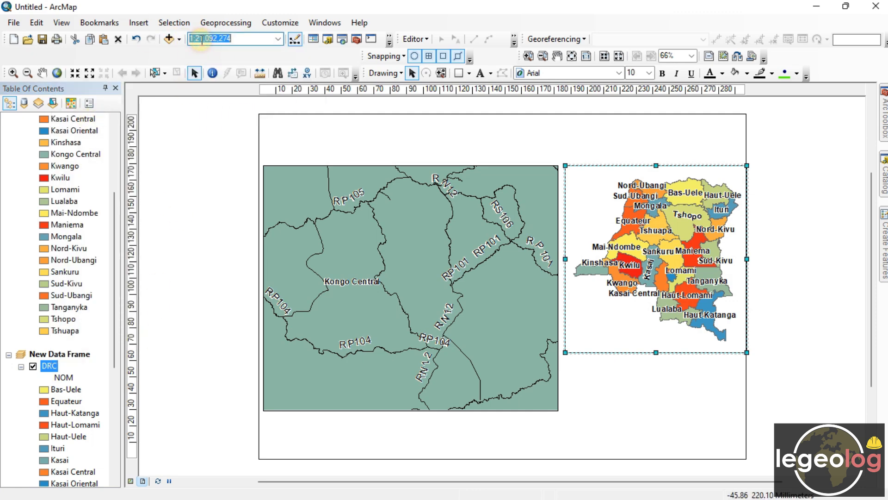
key("BackSpace")
type("0")
key("Return")
left_click(202, 39)
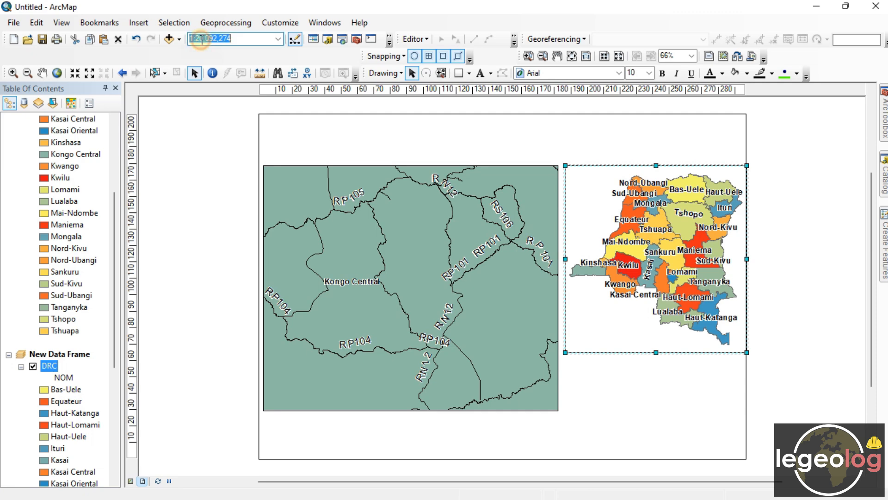
type("19")
key("Return")
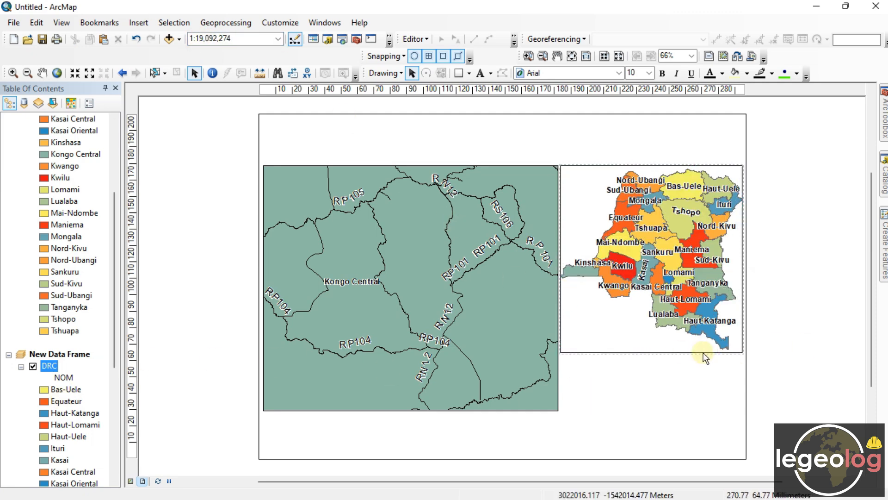
Reduce the province label size of New Data Frame's DRC layer, trying 8 before choosing a slightly larger size.
double_click(459, 269)
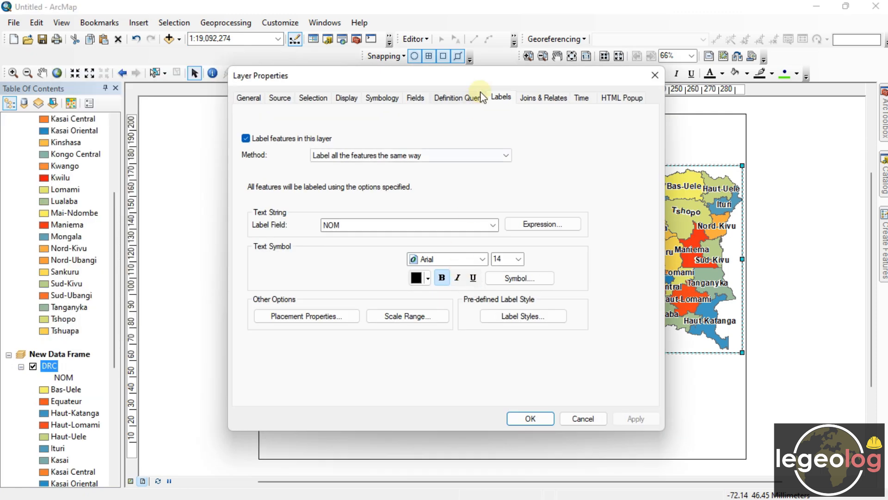
left_click_drag(484, 77, 280, 82)
left_click(315, 266)
scroll(301, 301, "up", 3)
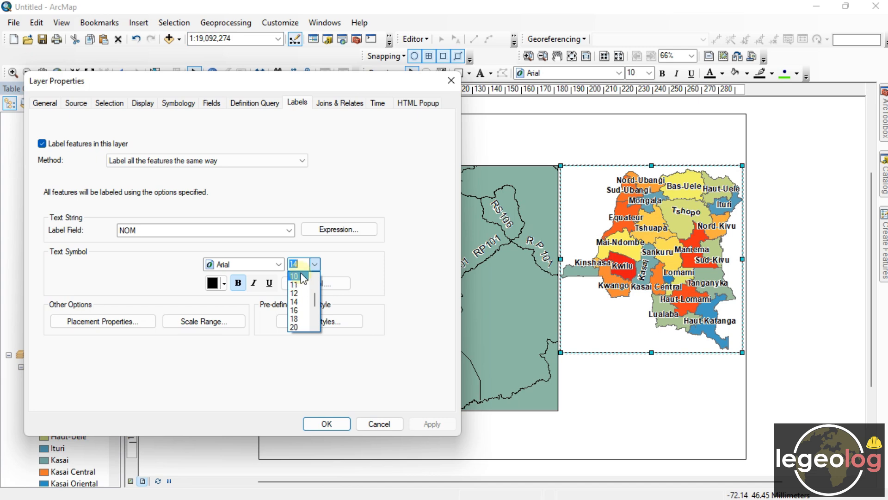
left_click(296, 301)
left_click(432, 424)
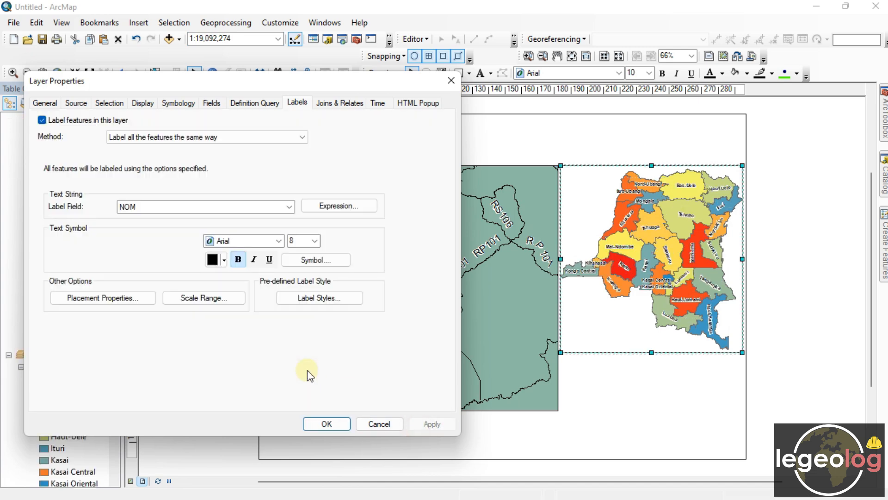
left_click(314, 240)
left_click(296, 271)
left_click(326, 424)
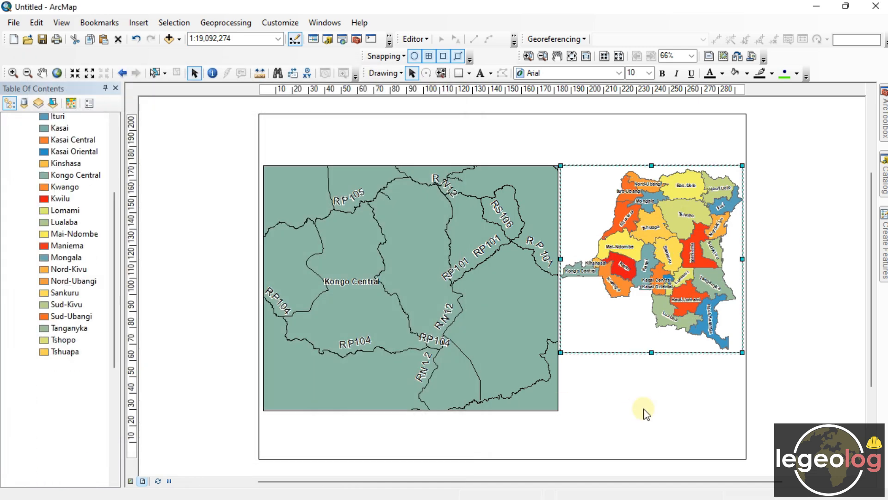
Move the new data frame slightly lower beside the main map, against the page edge.
left_click(668, 396)
left_click(615, 168)
left_click_drag(614, 351, 617, 374)
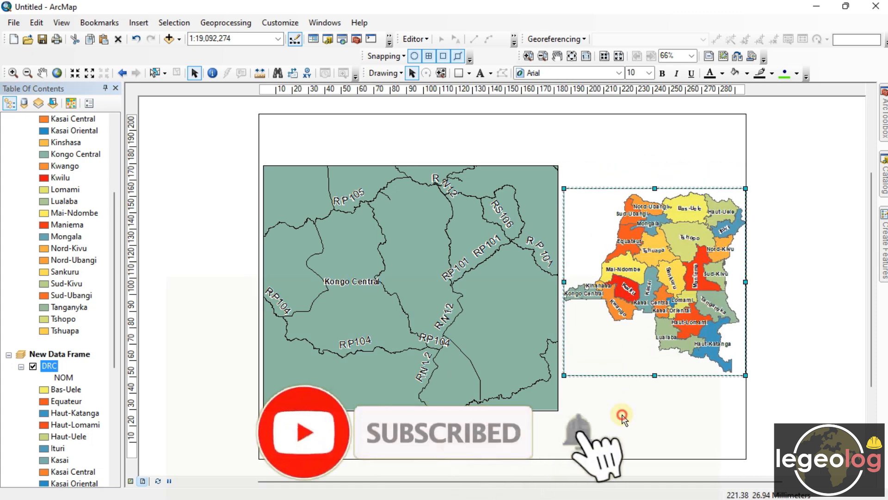
scroll(41, 125, "up", 4)
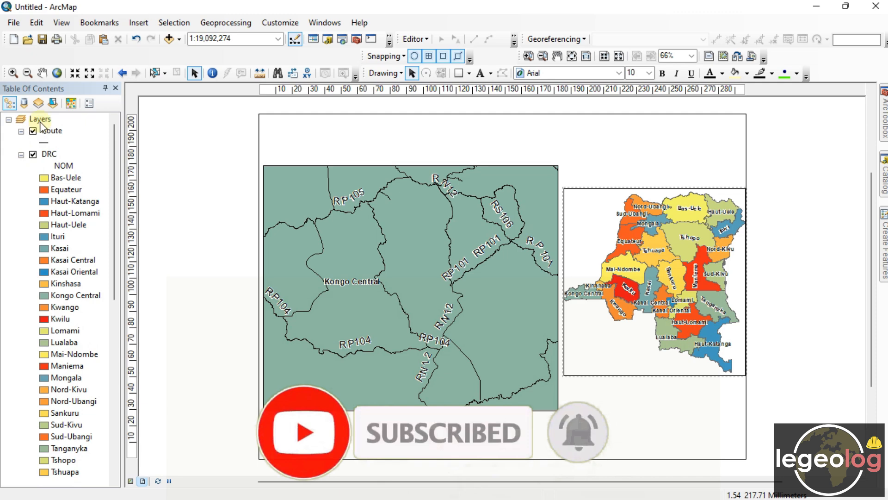
right_click(41, 125)
left_click(81, 405)
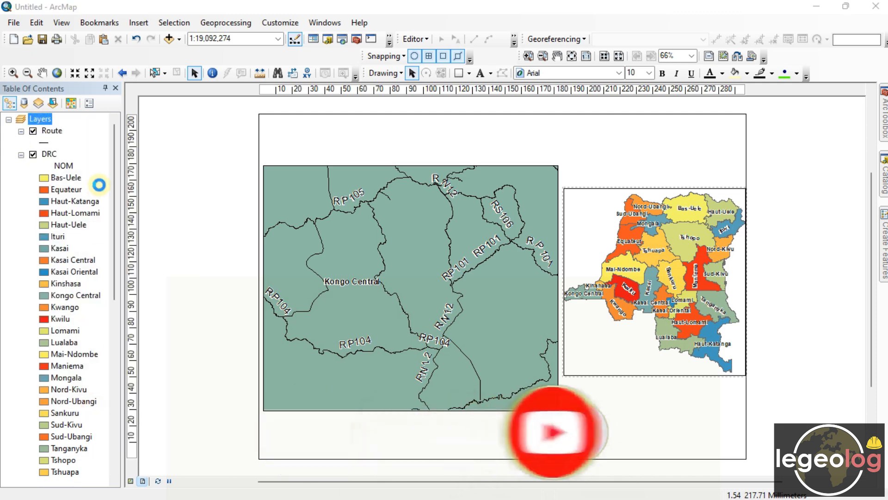
left_click(462, 64)
left_click(594, 42)
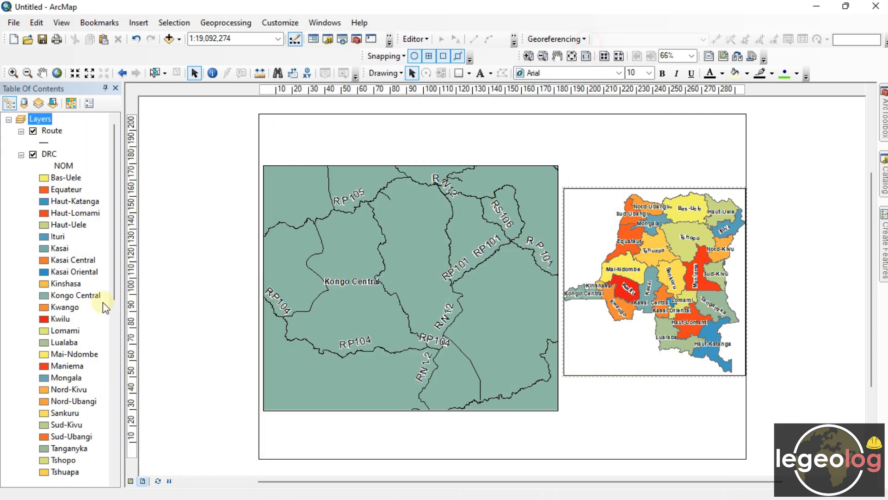
Add an extent indicator for the Layers data frame in New Data Frame's properties.
left_click(103, 302)
scroll(104, 303, "down", 8)
scroll(104, 303, "up", 3)
left_click(59, 236)
right_click(60, 236)
left_click(56, 486)
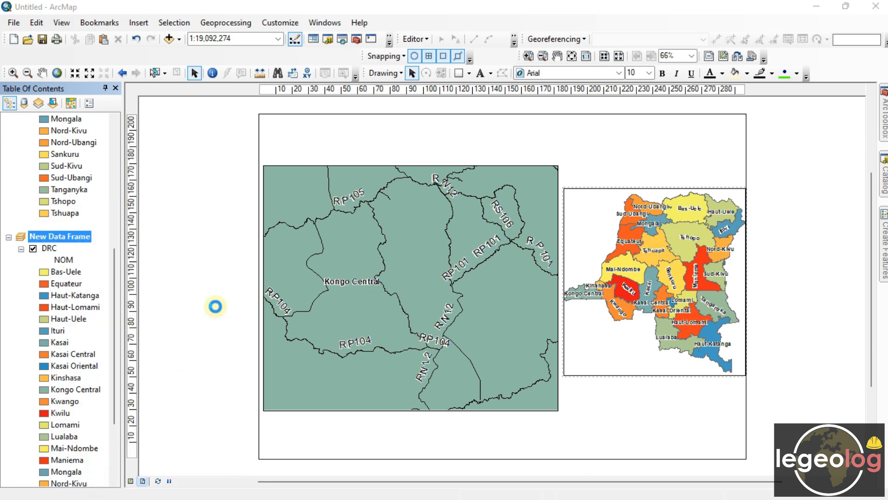
left_click_drag(468, 41, 219, 43)
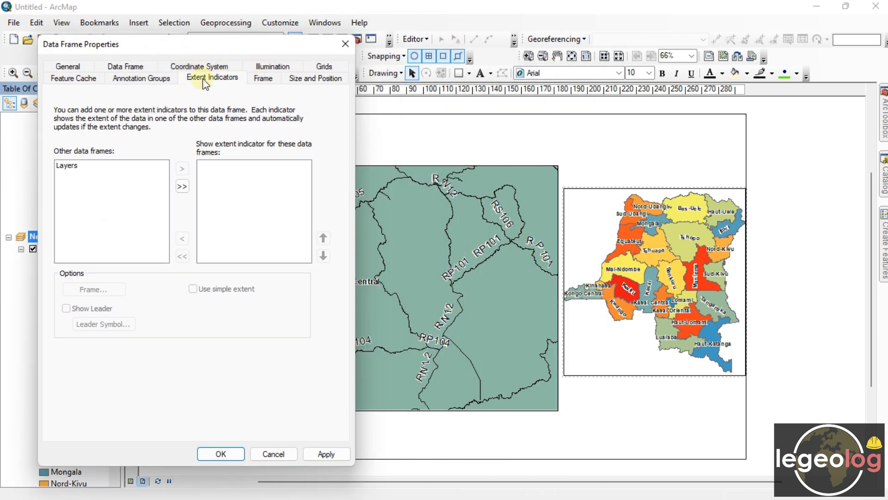
left_click(62, 167)
left_click(182, 168)
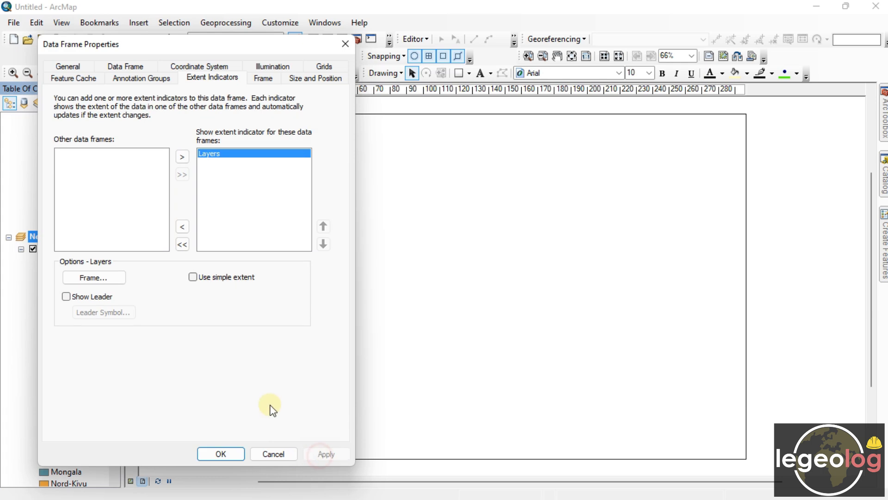
Turn on the leader for the Layers extent indicator, apply it and confirm the data frame properties.
mouse_move(210, 47)
left_mouse_down()
mouse_move(51, 46)
mouse_move(203, 38)
left_mouse_up()
left_click(58, 287)
left_click(316, 445)
left_click(212, 444)
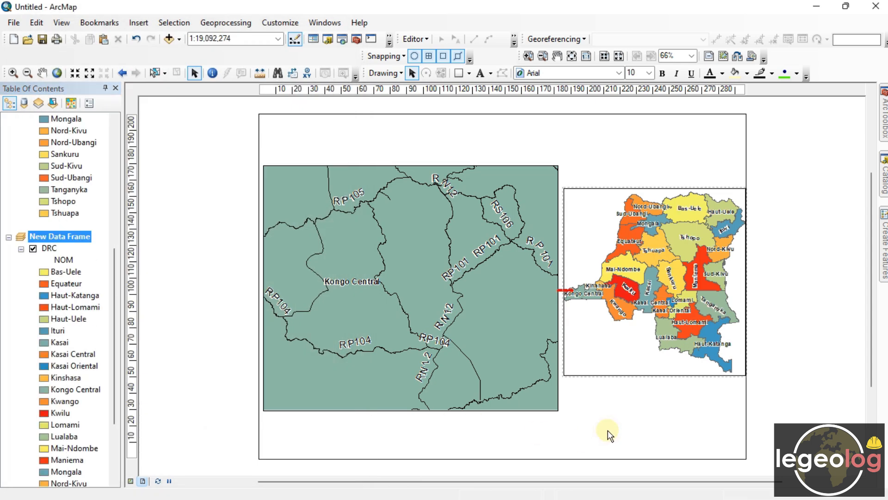